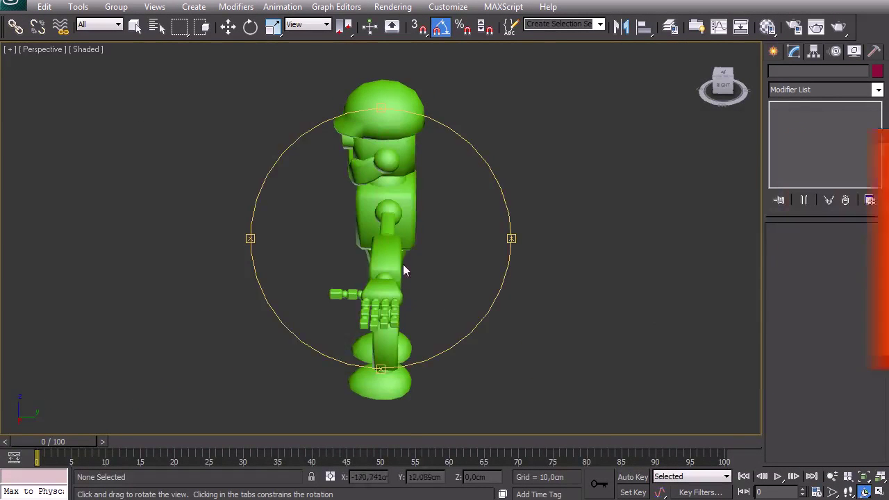
Orbit and zoom to a full front view of the green robot, then switch to Select and Move (W).
drag(404, 271, 357, 254)
scroll(394, 245, up, 4)
key(w)
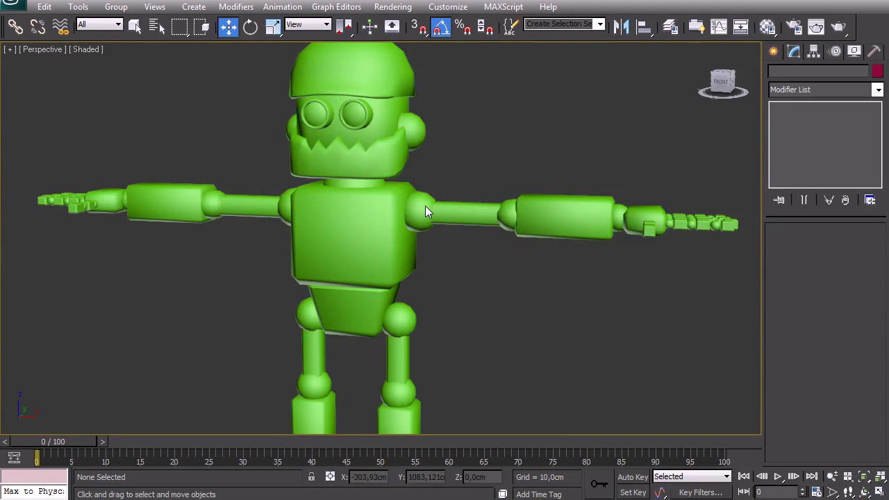
scroll(469, 307, down, 3)
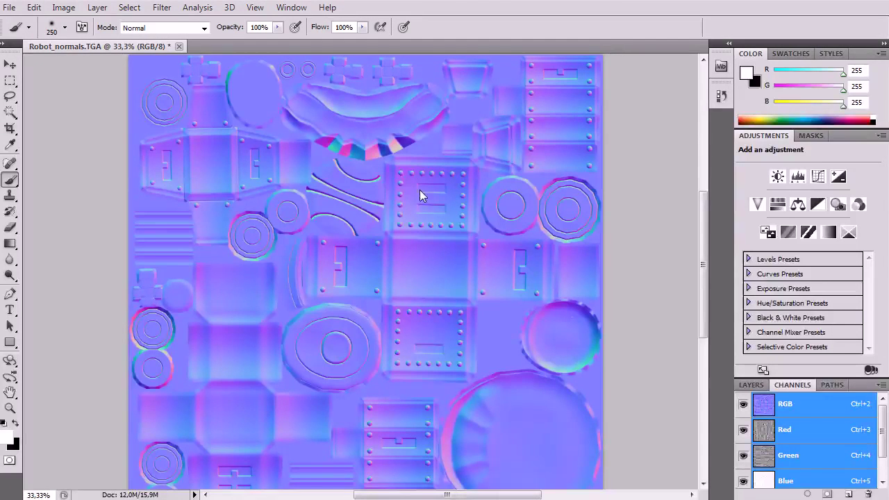
Delete the Alpha 1 channel from Robot_normals.TGA, leaving only the RGB channels.
scroll(99, 118, up, 1)
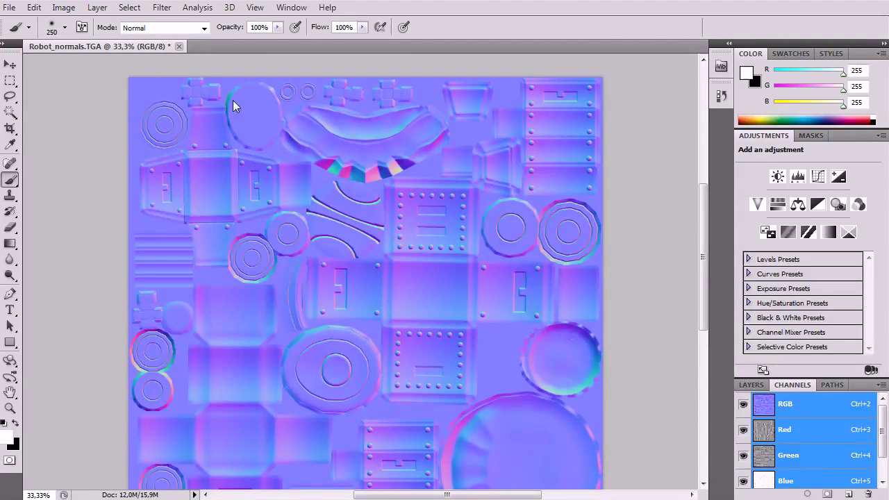
click(752, 385)
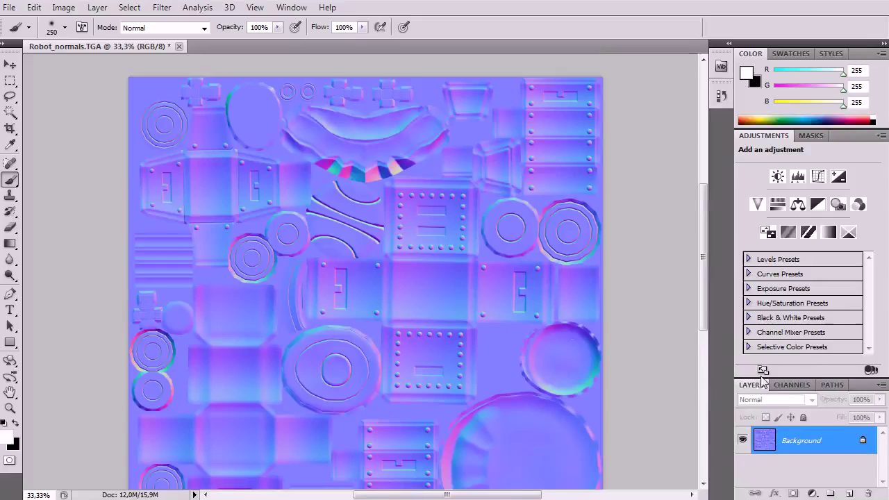
scroll(778, 389, down, 2)
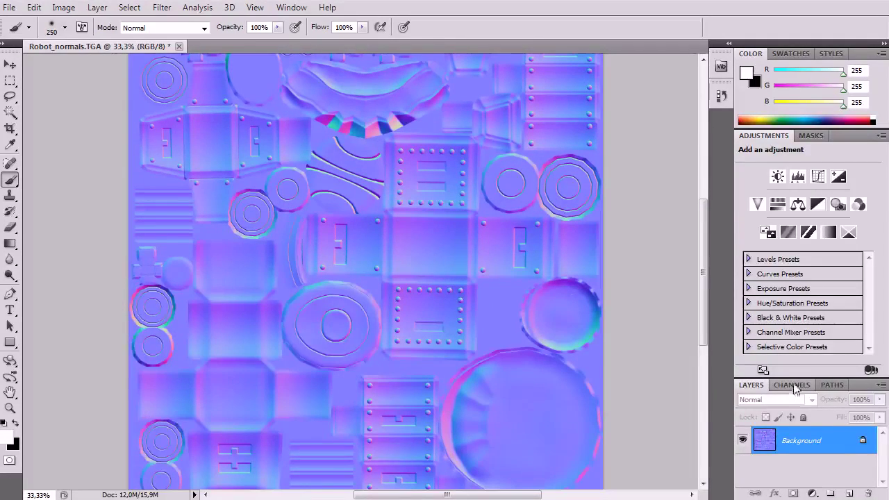
click(793, 387)
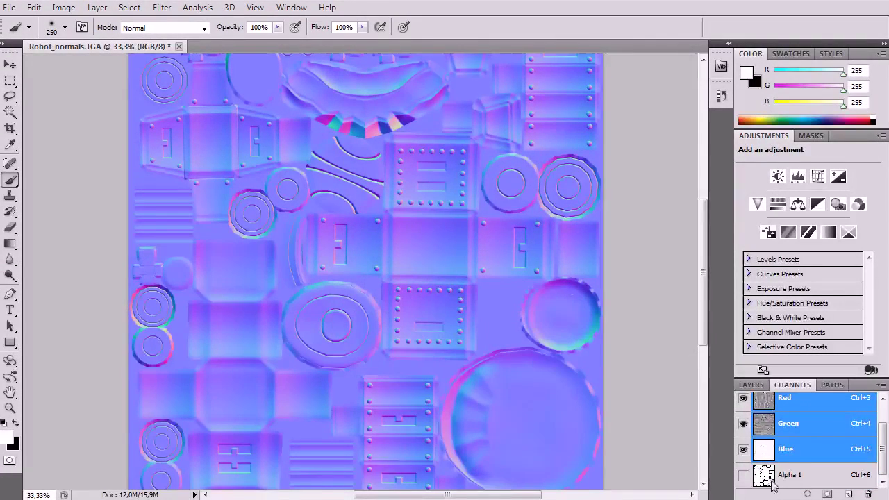
click(782, 476)
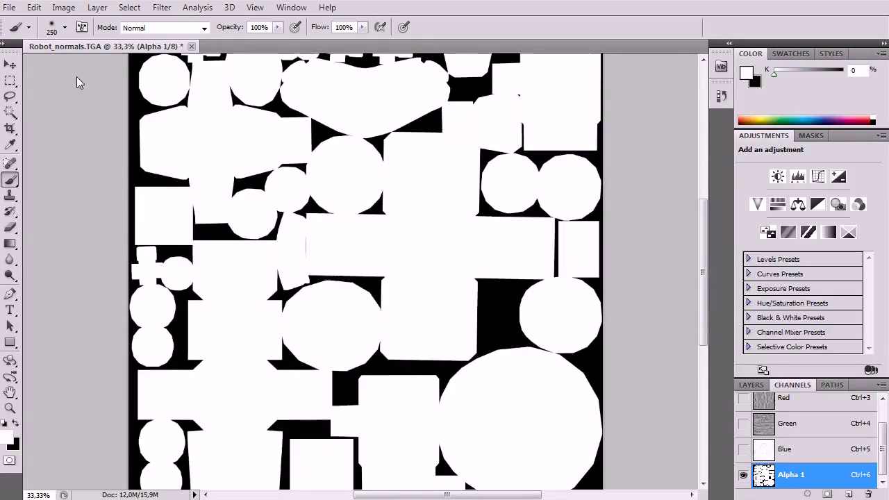
right_click(784, 478)
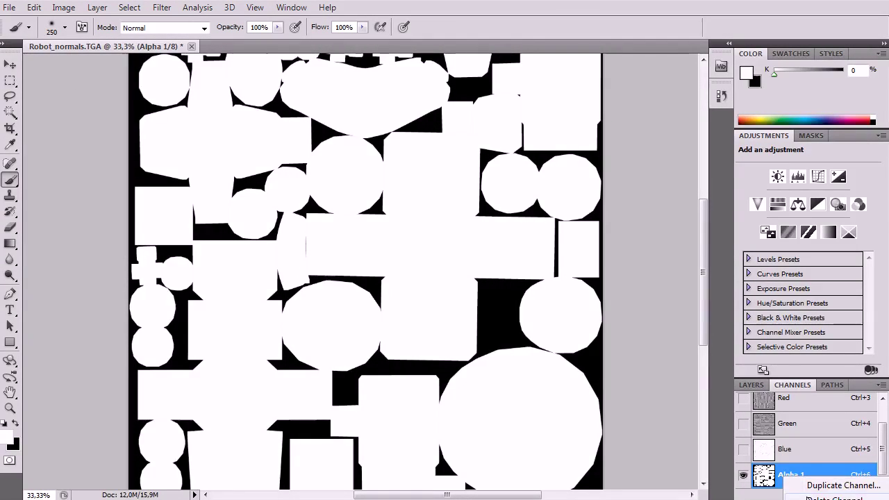
click(809, 498)
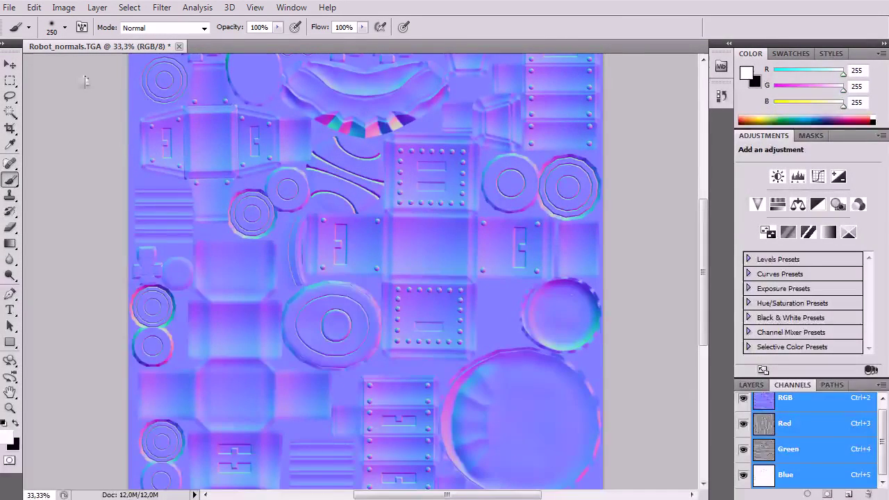
From Save As, go up to DT, create a new folder named Textures and enter it.
click(10, 7)
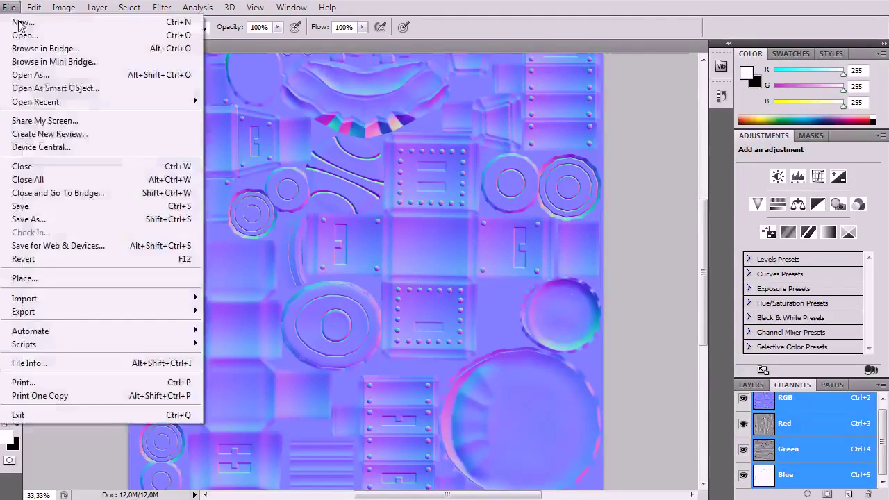
click(38, 220)
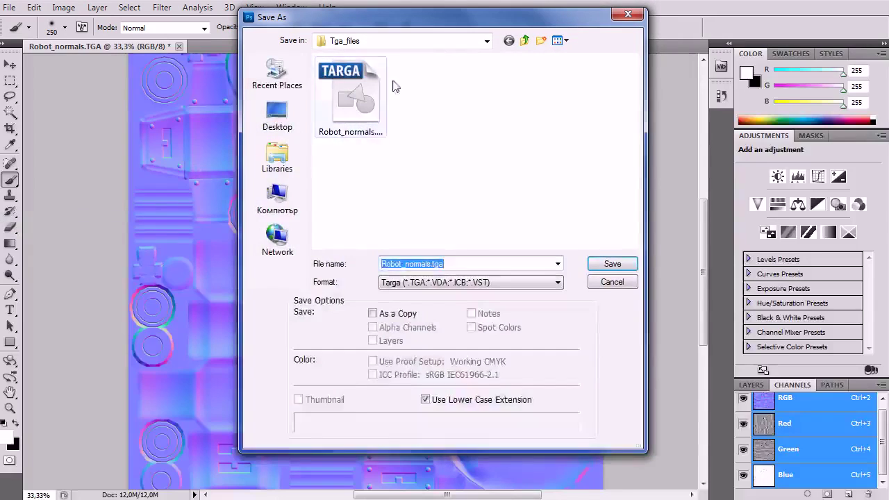
click(478, 83)
click(526, 42)
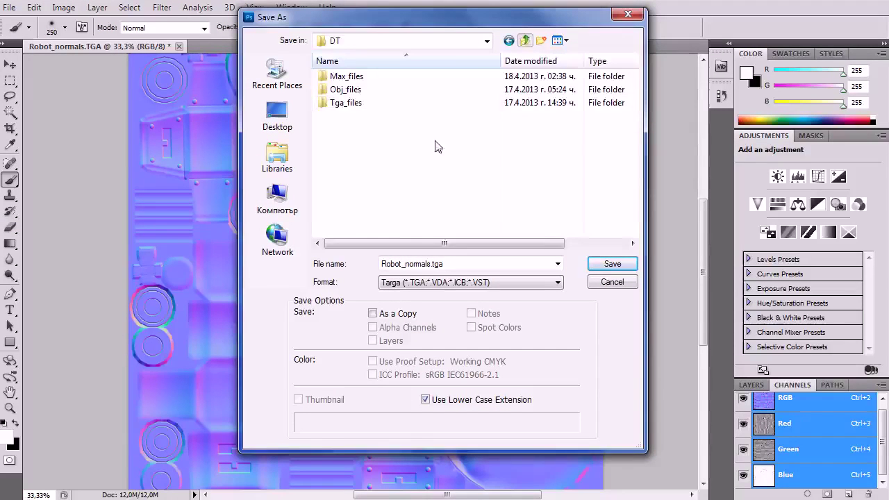
right_click(400, 154)
mouse_move(467, 308)
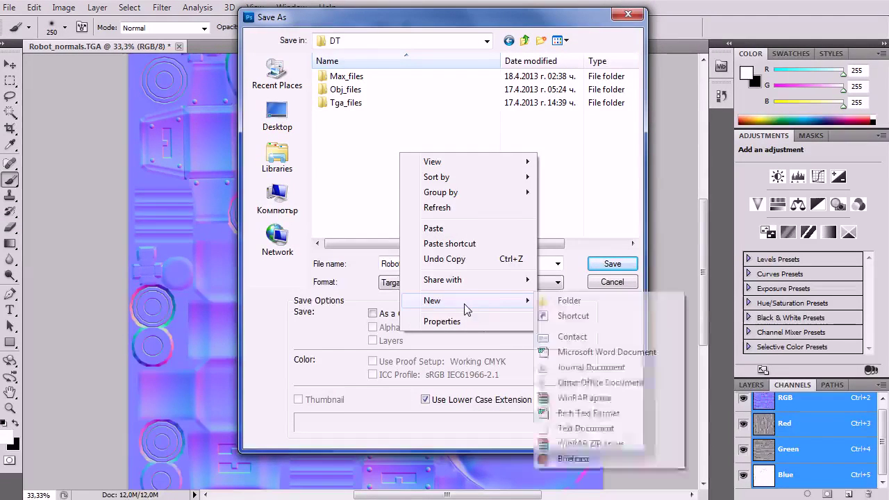
click(555, 301)
text(Textur)
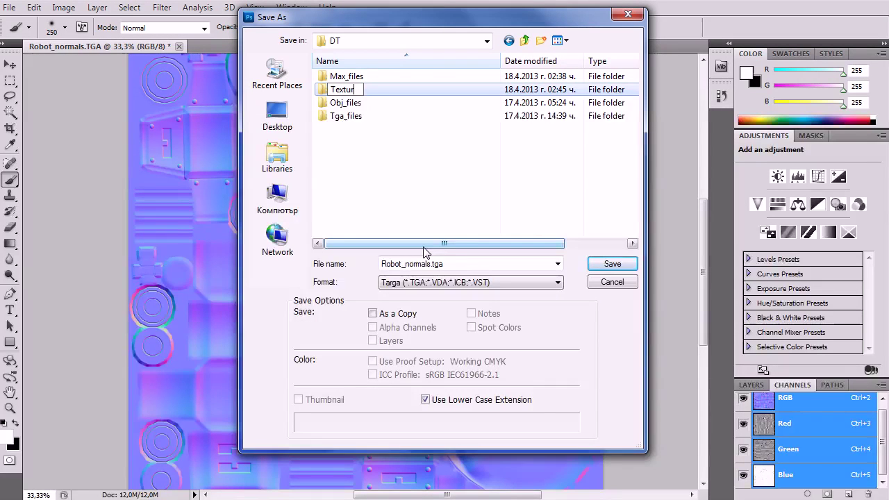
text(es)
key(Return)
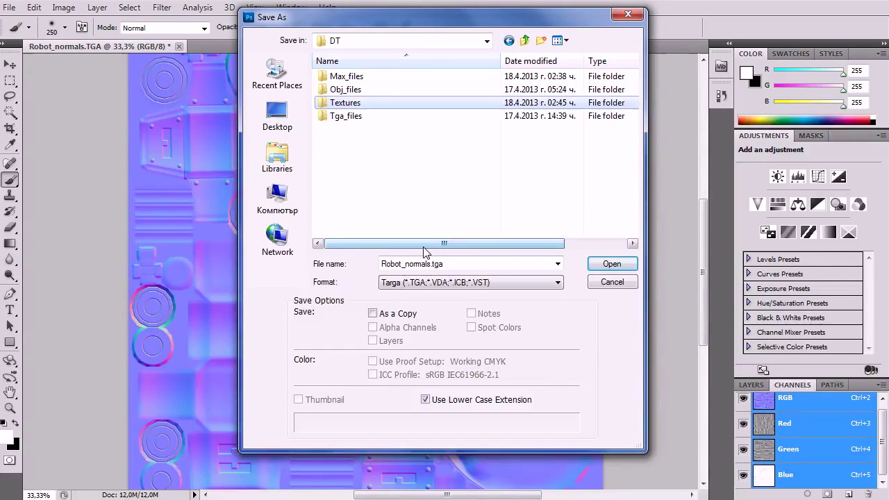
key(Return)
Save the normal map as R_Normal.tga at 24 bits/pixel.
double_click(445, 266)
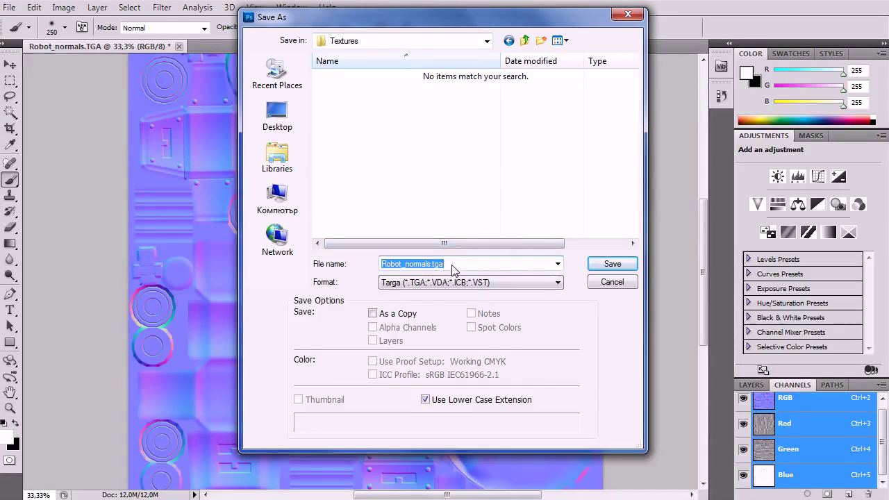
text(R)
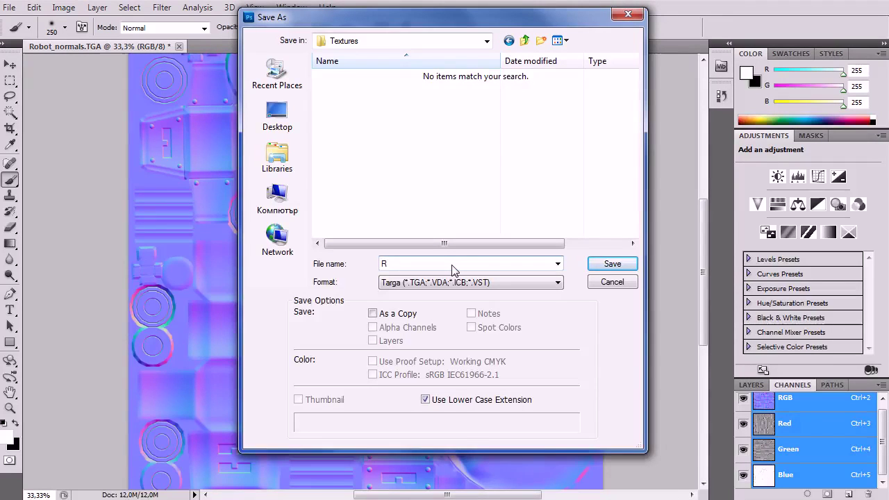
text(_Normal)
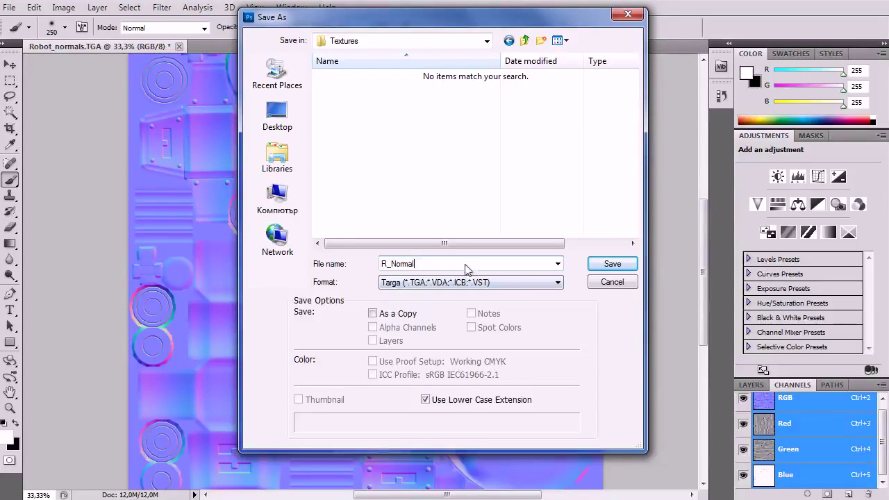
click(614, 264)
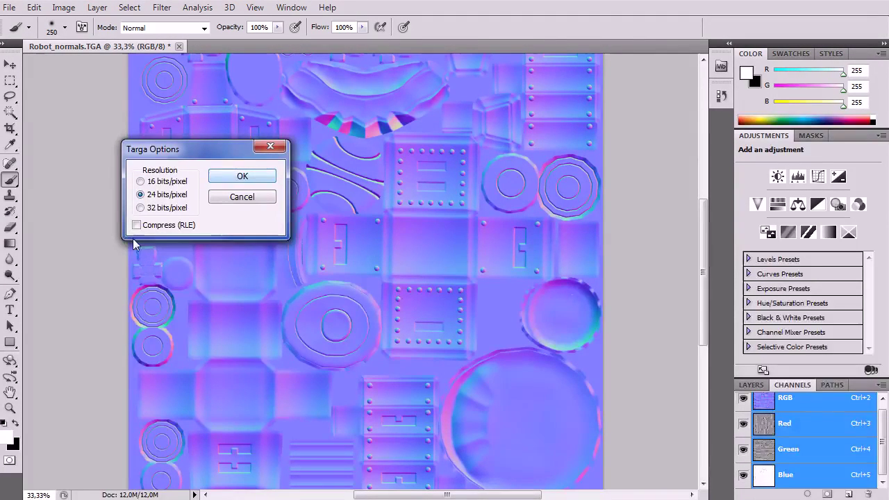
click(243, 177)
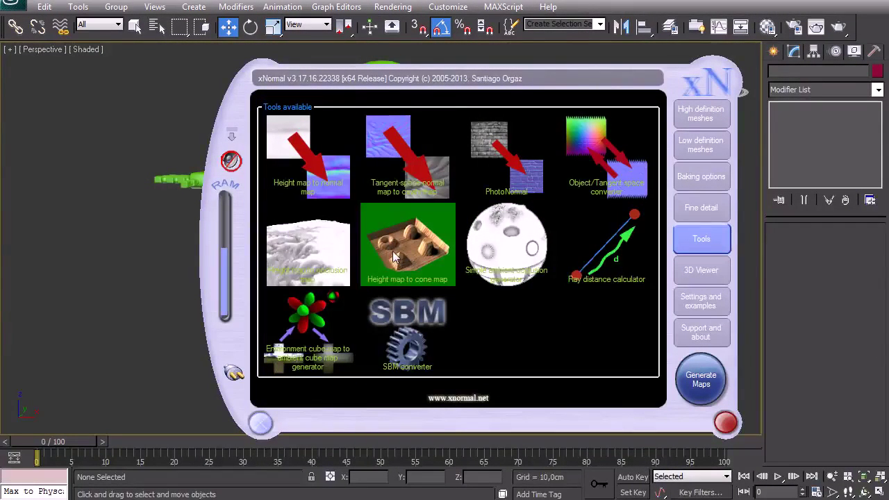
Load DT > Textures > R_Normal.tga into the normal-to-cavity tool's normal map slot.
click(395, 184)
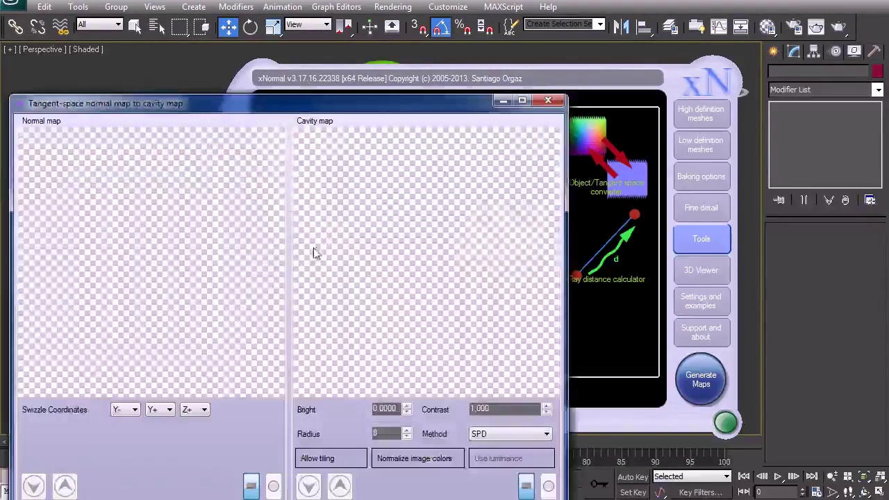
right_click(144, 254)
click(167, 258)
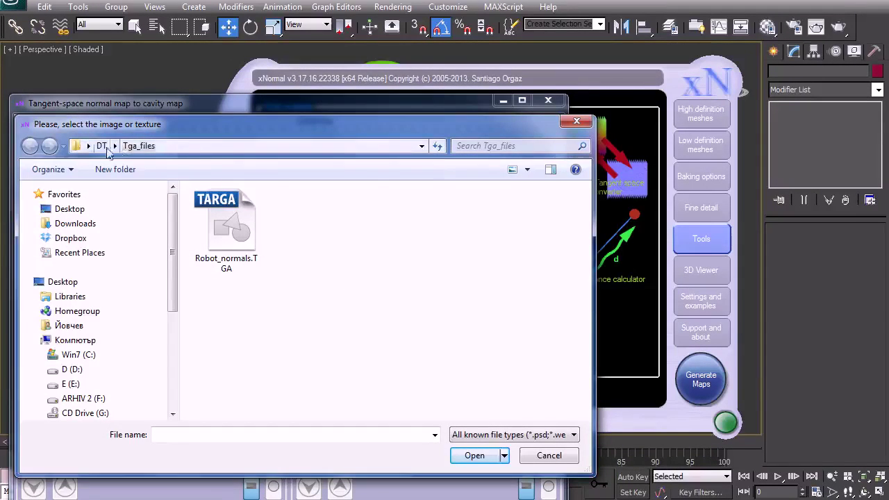
click(108, 151)
double_click(227, 239)
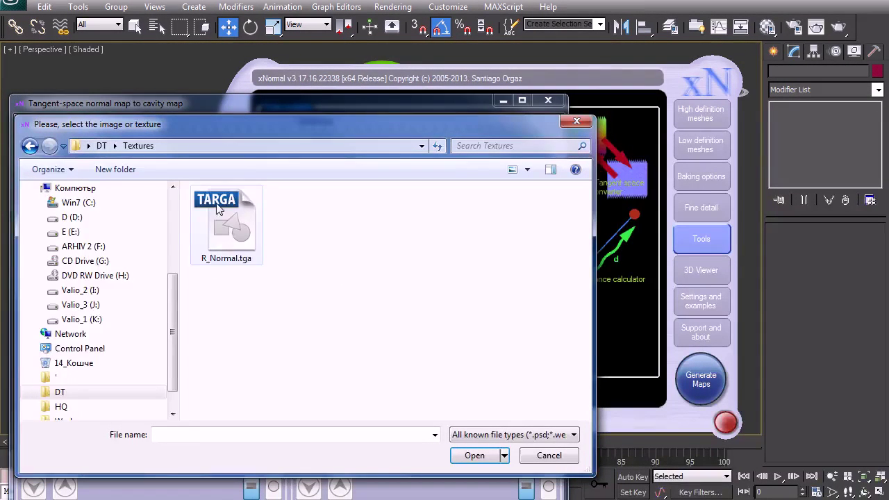
click(217, 208)
click(478, 458)
drag(264, 102, 327, 60)
Generate the cavity map, then regenerate it with radius 16 and then radius 4.
right_click(448, 231)
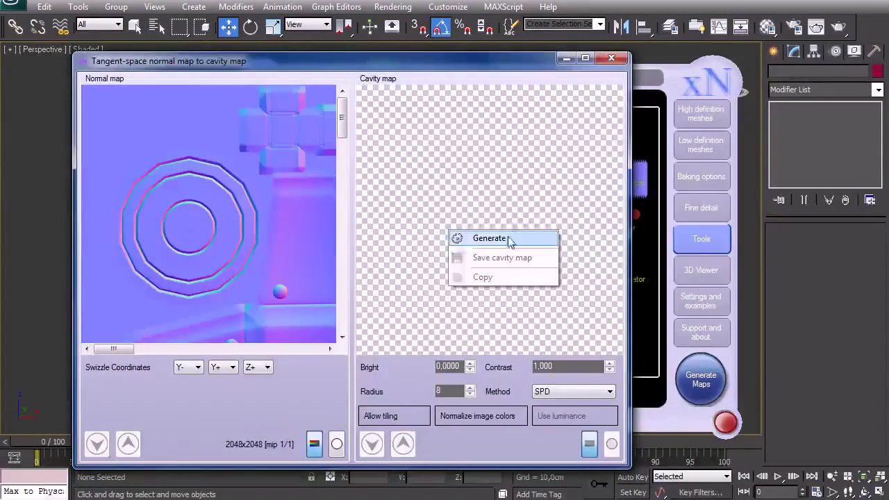
click(462, 237)
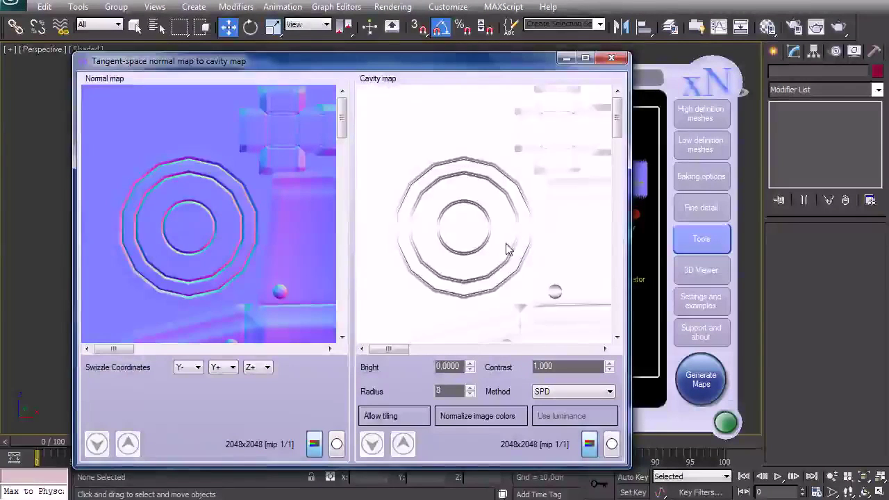
mouse_move(436, 355)
mouse_down()
mouse_move(495, 351)
mouse_move(422, 355)
mouse_up()
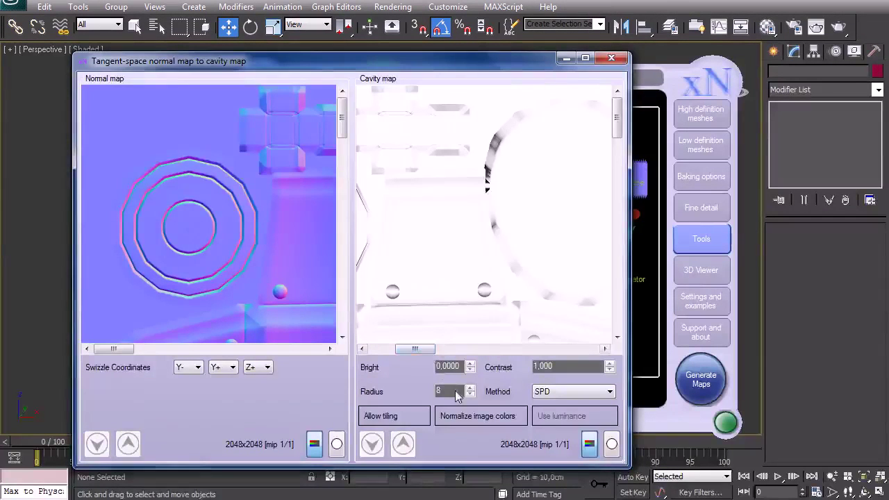
scroll(484, 268, down, 2)
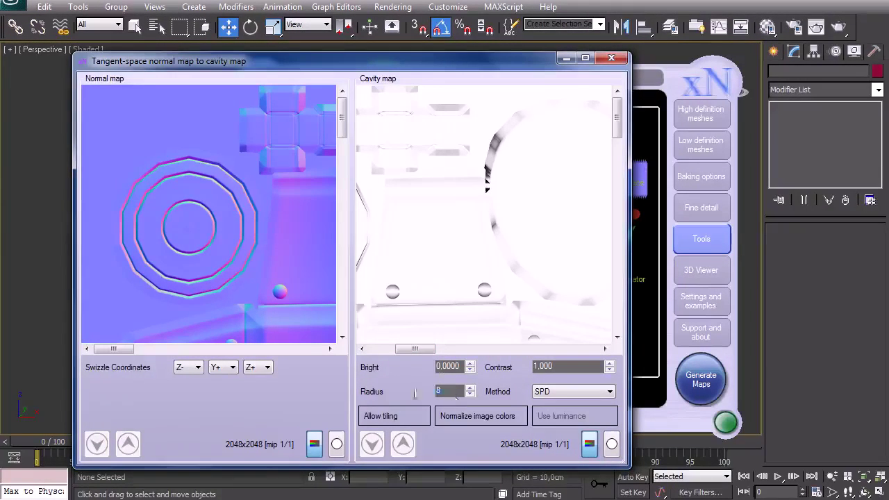
text(16)
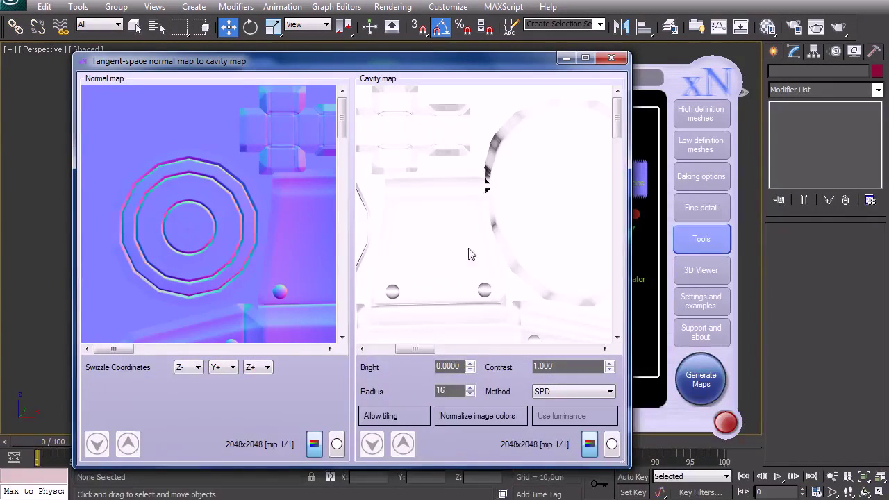
right_click(470, 252)
click(478, 256)
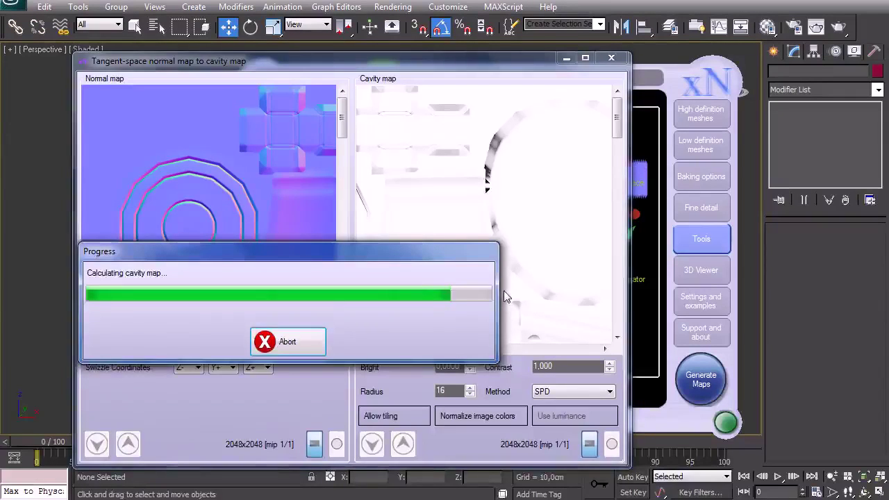
mouse_move(399, 349)
mouse_down()
mouse_move(434, 349)
mouse_move(411, 349)
mouse_up()
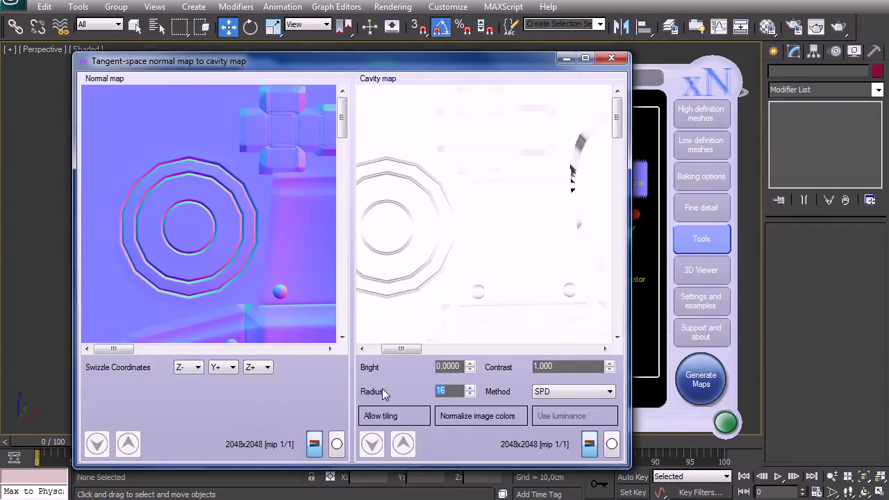
text(4)
right_click(473, 238)
click(515, 247)
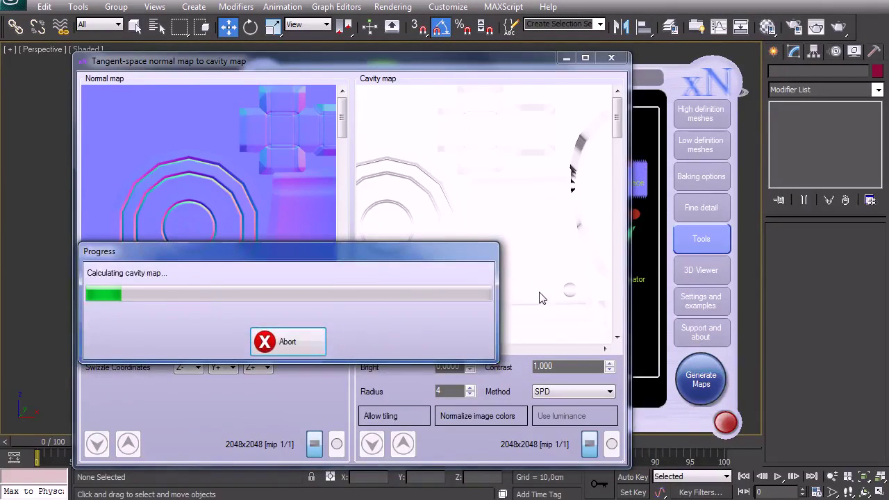
Regenerate the cavity map with radius 8 and copy it to the clipboard.
drag(391, 352, 413, 353)
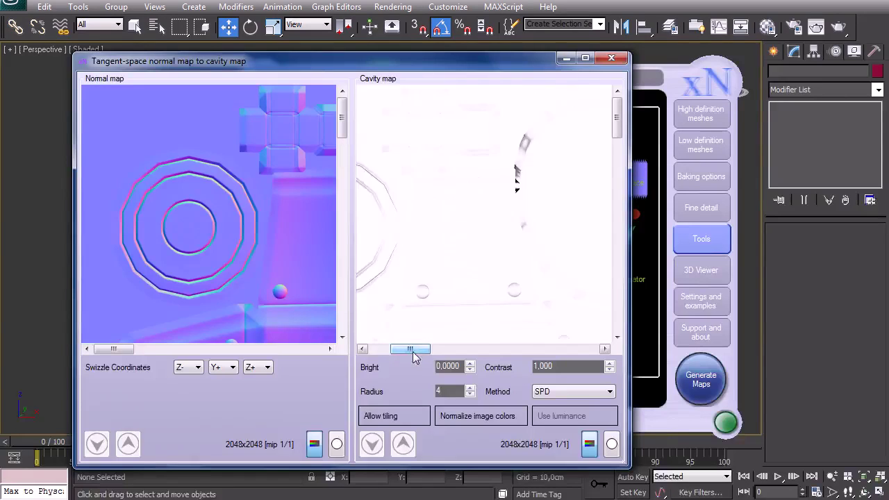
text(8)
right_click(515, 248)
click(540, 258)
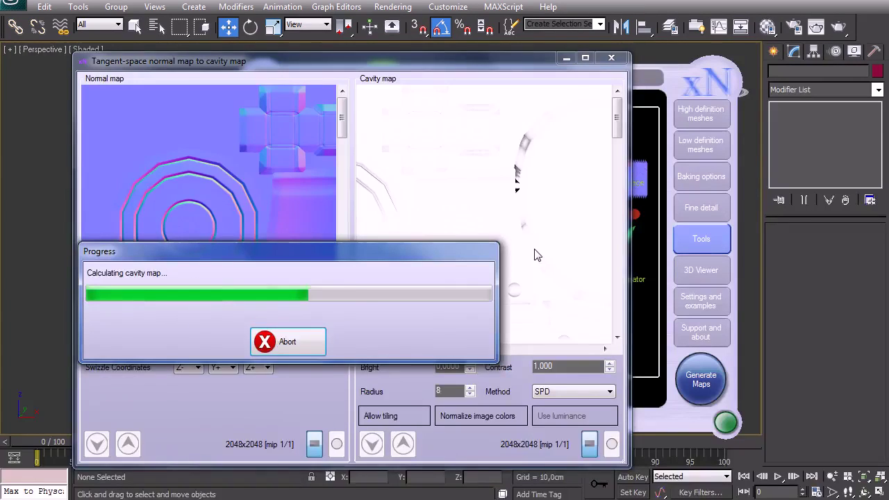
right_click(490, 252)
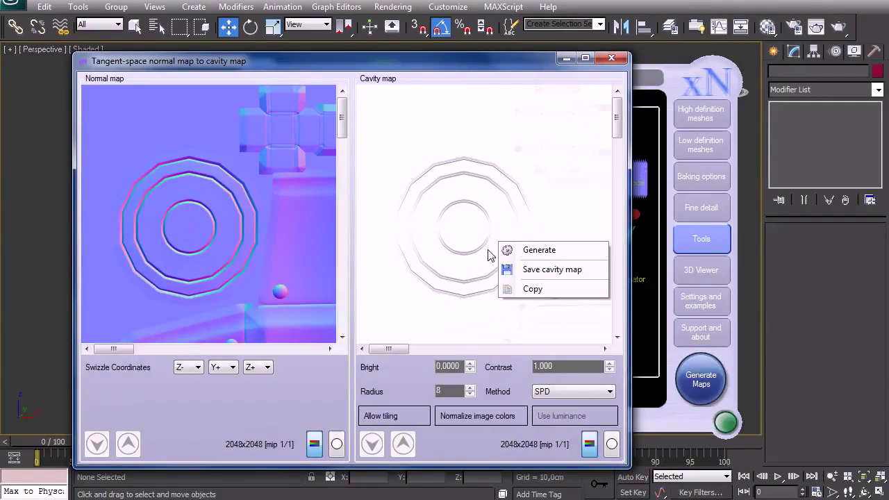
click(507, 289)
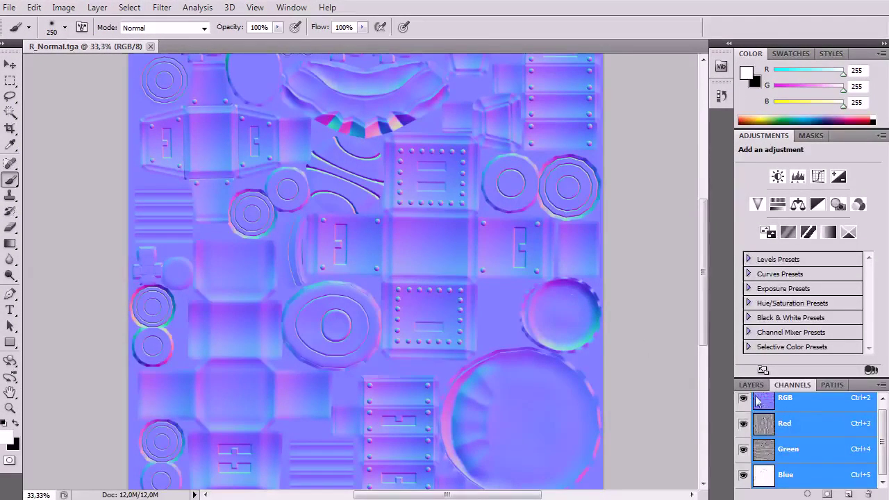
Paste the cavity map into R_Normal.tga as Layer 1 above the Background.
click(751, 384)
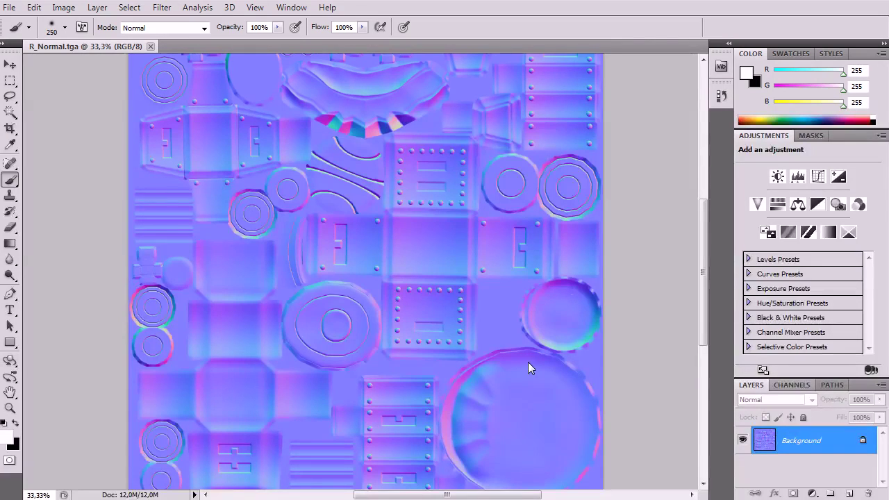
key(ctrl+v)
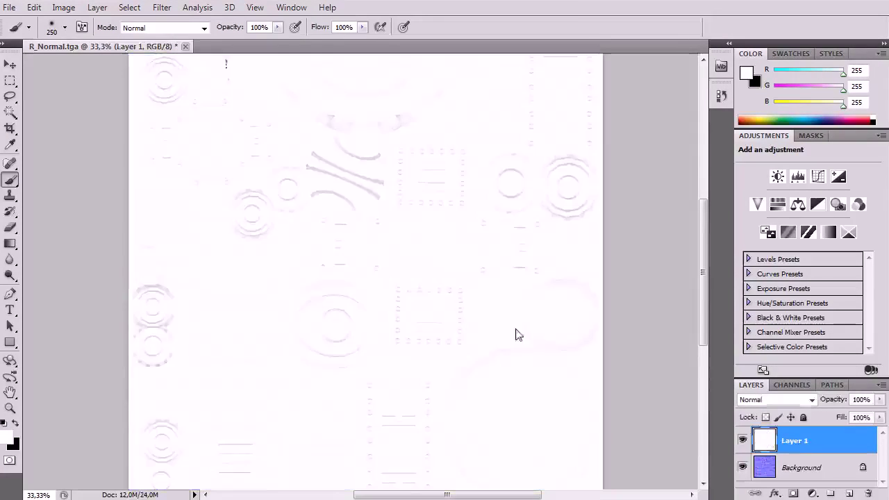
scroll(427, 260, up, 3)
scroll(428, 259, down, 3)
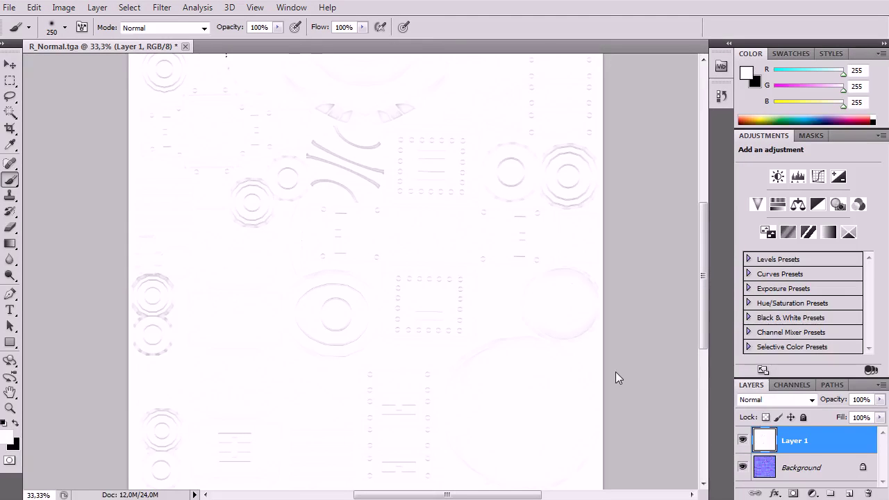
Apply Brightness/Contrast with Brightness -105 and Contrast -35 to the cavity layer.
click(64, 7)
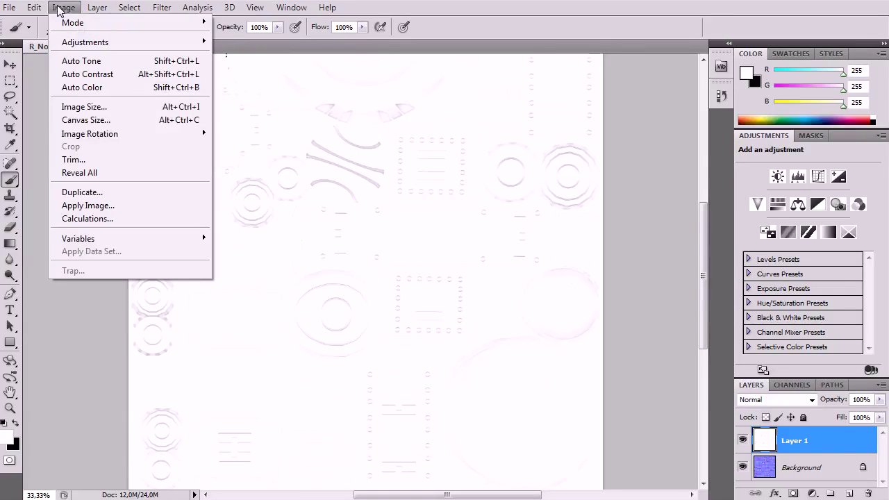
mouse_move(79, 41)
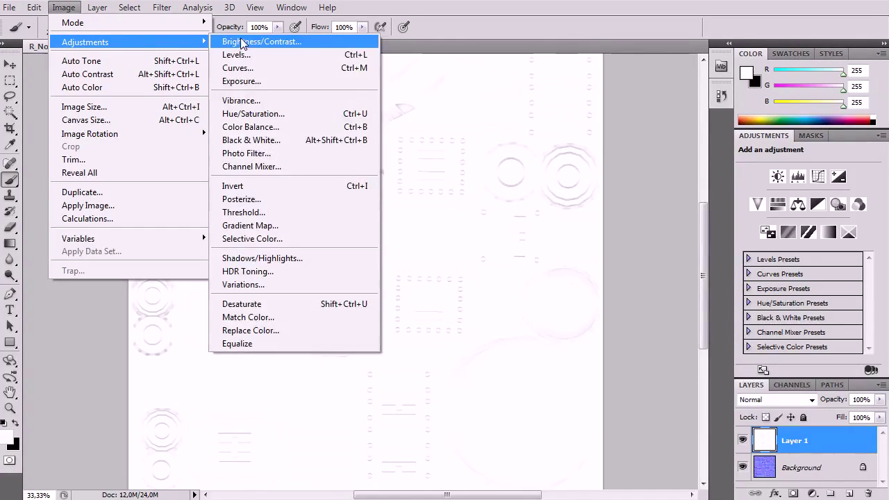
click(242, 42)
drag(54, 168, 80, 168)
drag(55, 138, 21, 138)
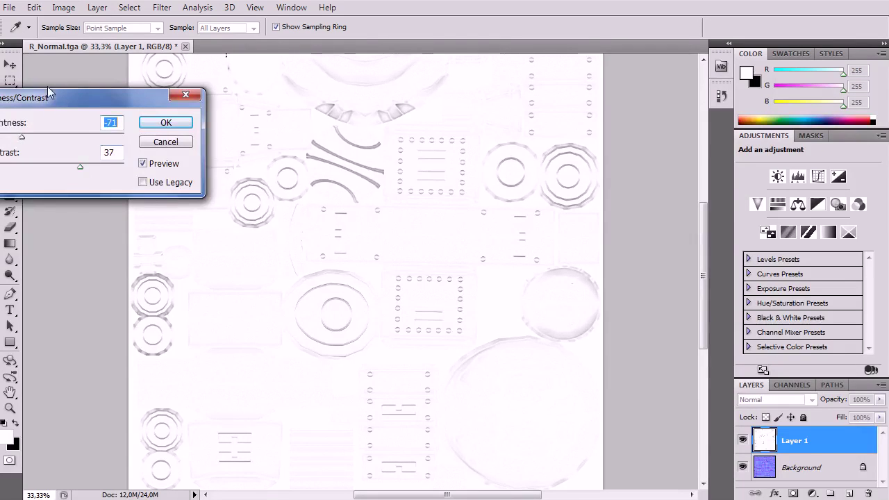
drag(46, 98, 182, 84)
drag(210, 151, 141, 125)
drag(243, 89, 454, 251)
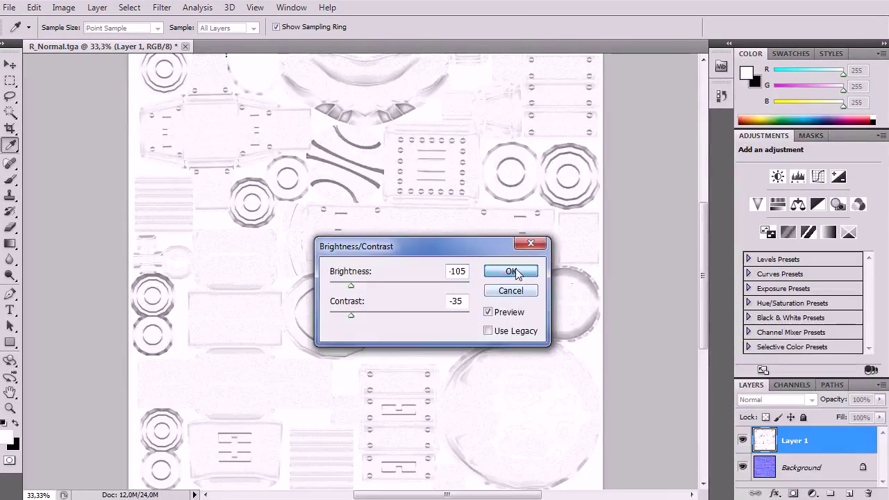
click(510, 290)
key(b)
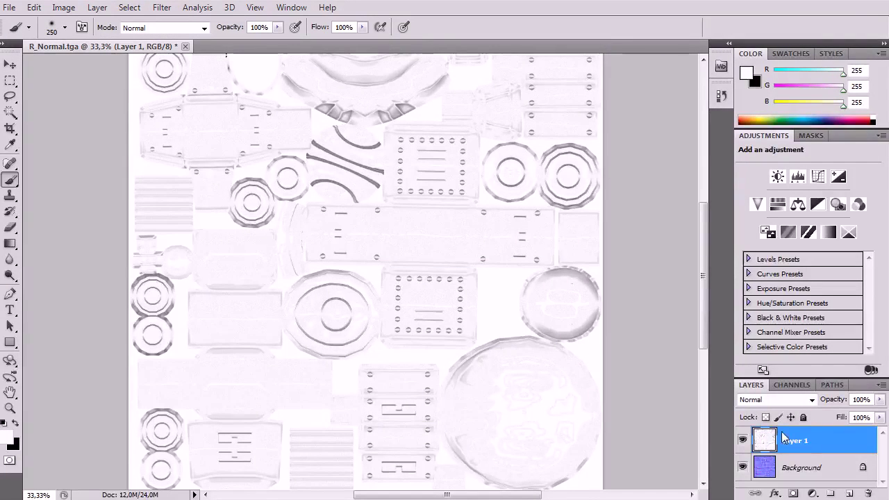
Rename Layer 1 to Xnormal.
double_click(792, 440)
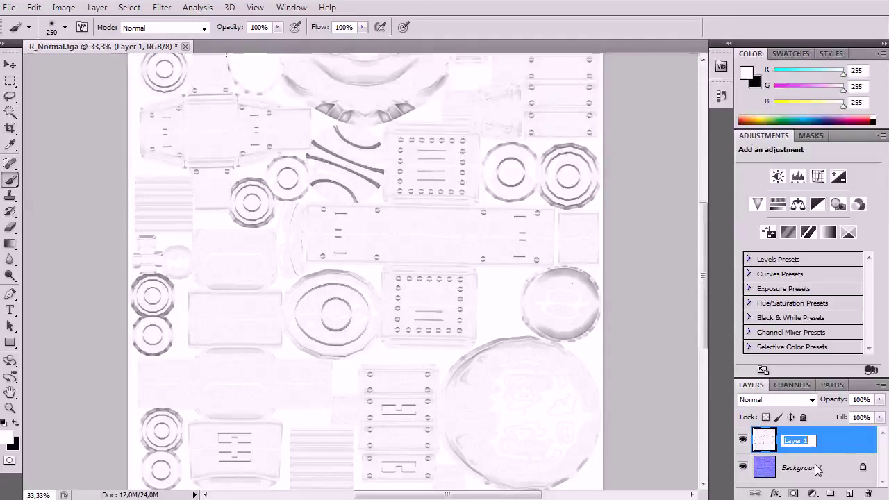
text(Xnormal)
key(Return)
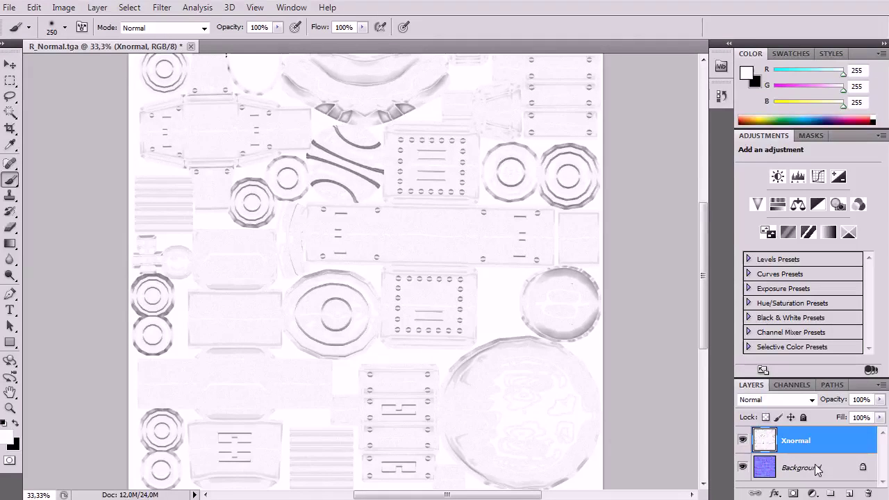
Hide the Xnormal layer and close xNormal's cavity map tool.
click(744, 441)
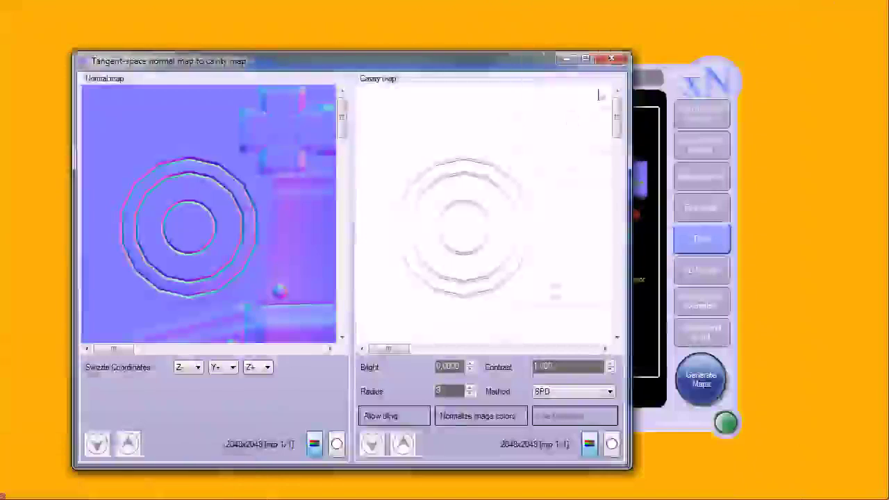
click(611, 59)
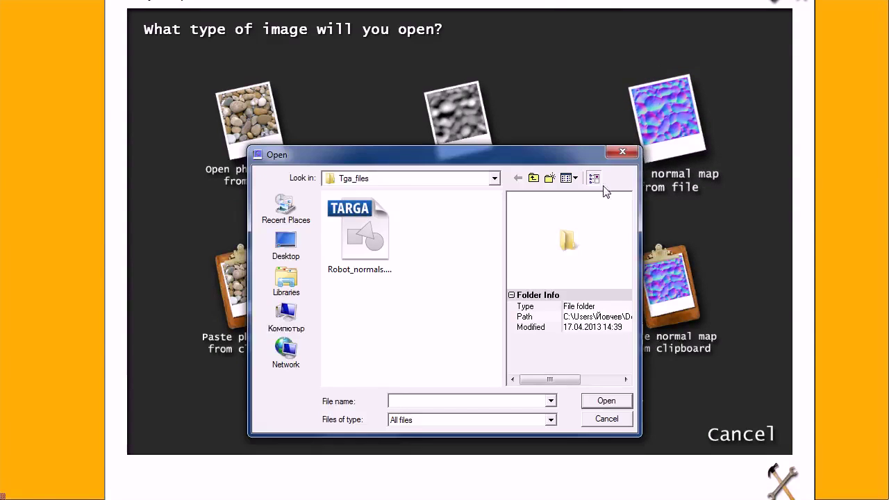
Go up to DT, open Textures and select R_Normal.tga as CrazyBump's normal map.
click(533, 179)
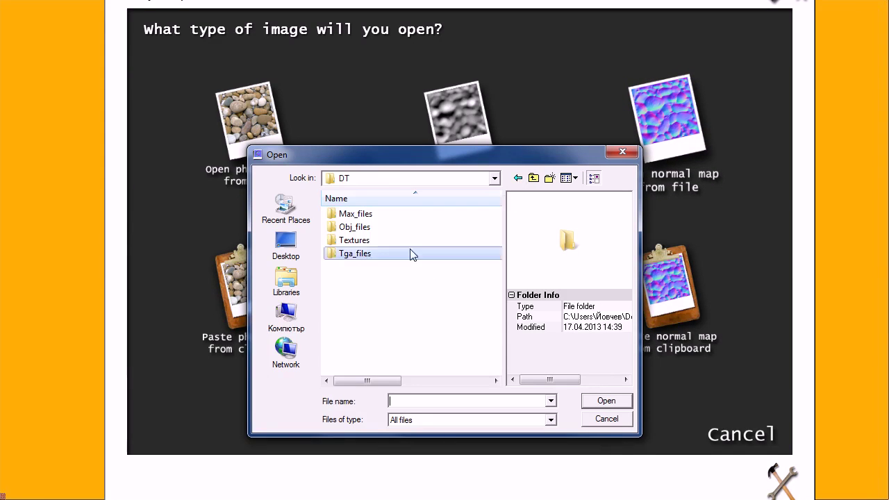
double_click(353, 239)
click(368, 230)
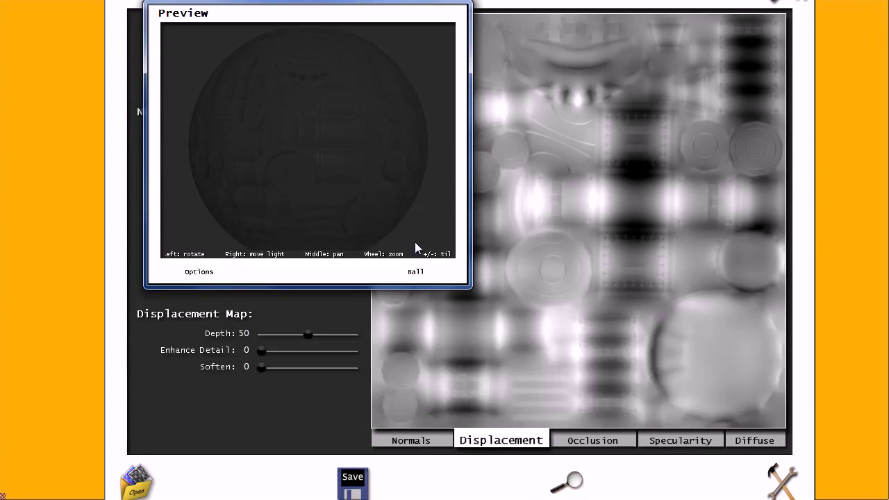
Zoom the CrazyBump sphere preview with the mouse wheel.
scroll(314, 142, up, 8)
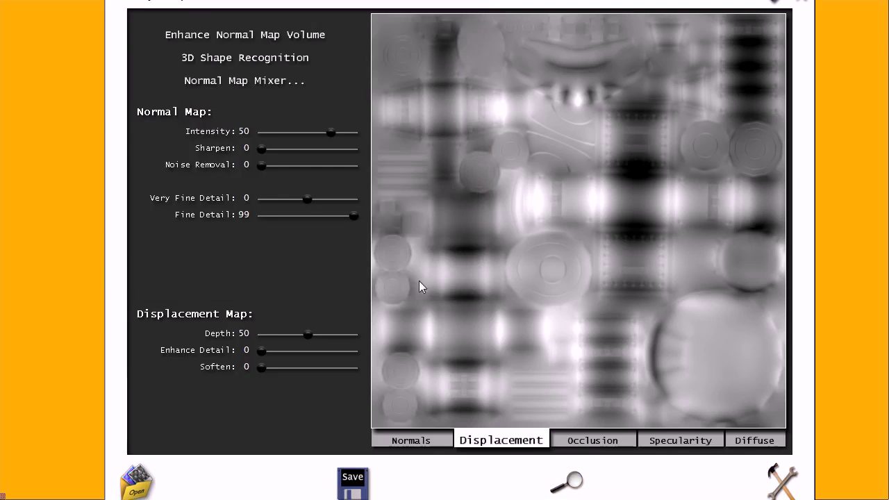
Switch to the Occlusion map and adjust its sliders to Power 84 and Enhance Detail 94.
click(593, 440)
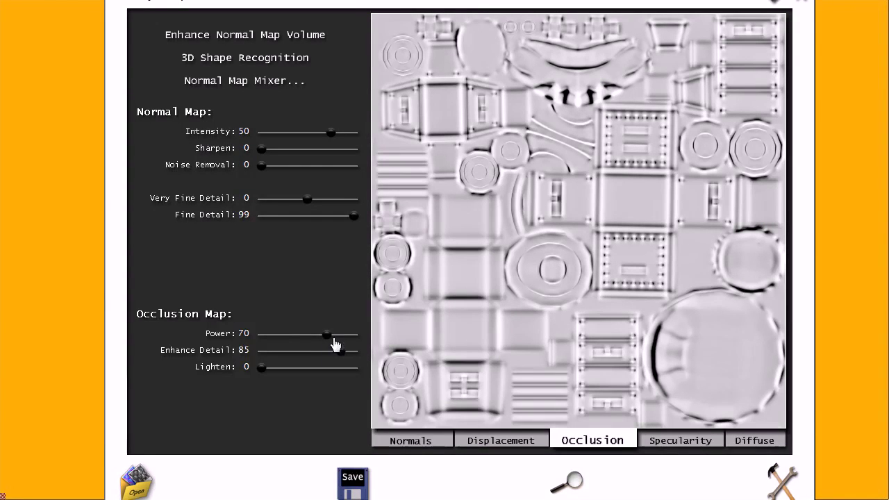
drag(323, 335, 351, 359)
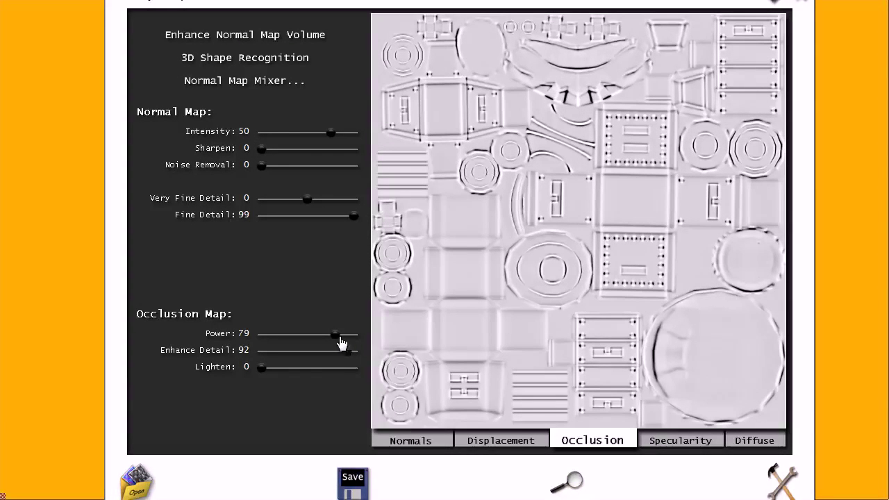
click(339, 340)
drag(340, 344, 353, 357)
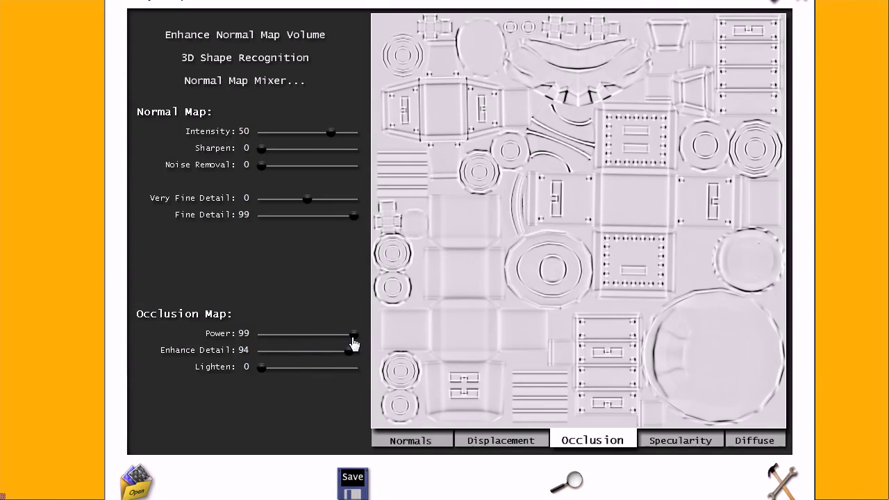
mouse_move(353, 337)
mouse_down()
mouse_move(285, 337)
mouse_move(341, 338)
mouse_up()
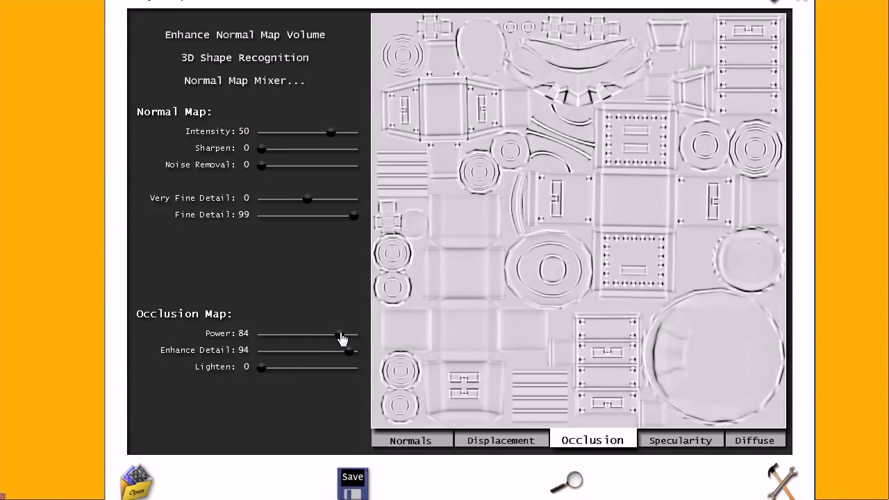
Open the 3D preview, rotate it to inspect the surface, and move it aside.
click(567, 481)
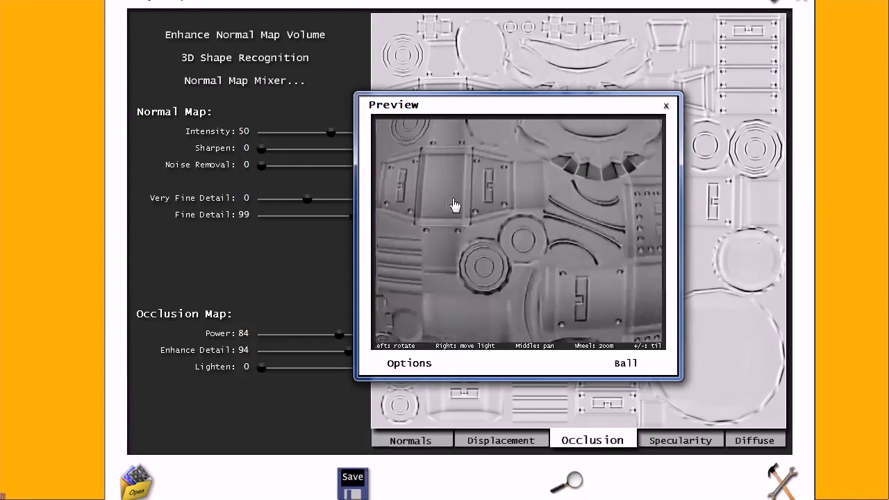
drag(467, 210, 514, 180)
drag(526, 110, 0, 384)
Set the occlusion Enhance Detail to 90, Power to 99 and Lighten to 14.
drag(351, 355, 354, 357)
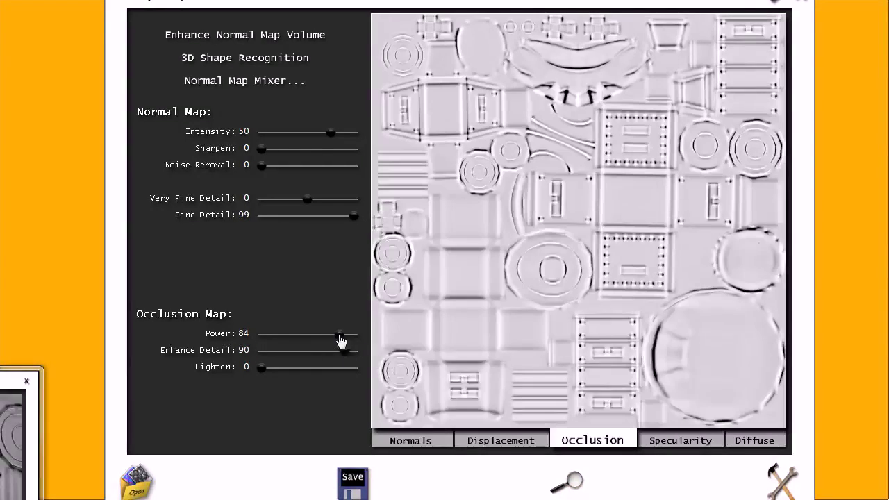
drag(339, 335, 356, 335)
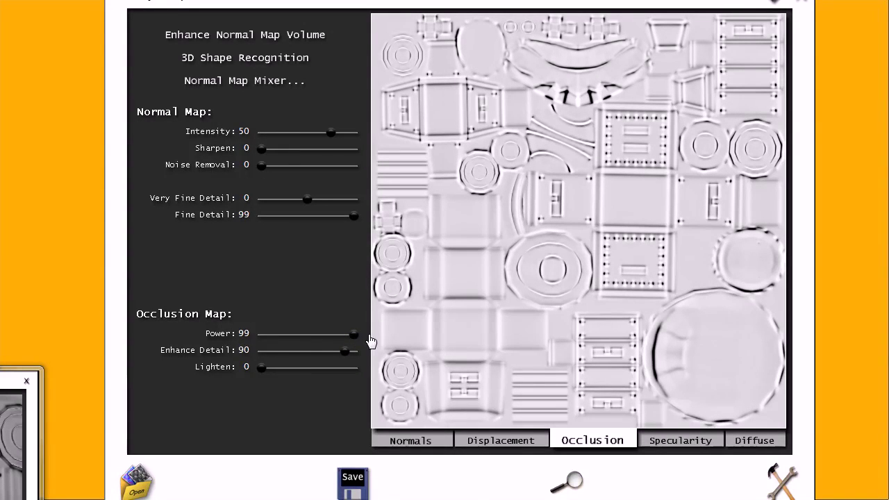
mouse_move(268, 375)
mouse_down()
mouse_move(285, 373)
mouse_move(279, 378)
mouse_up()
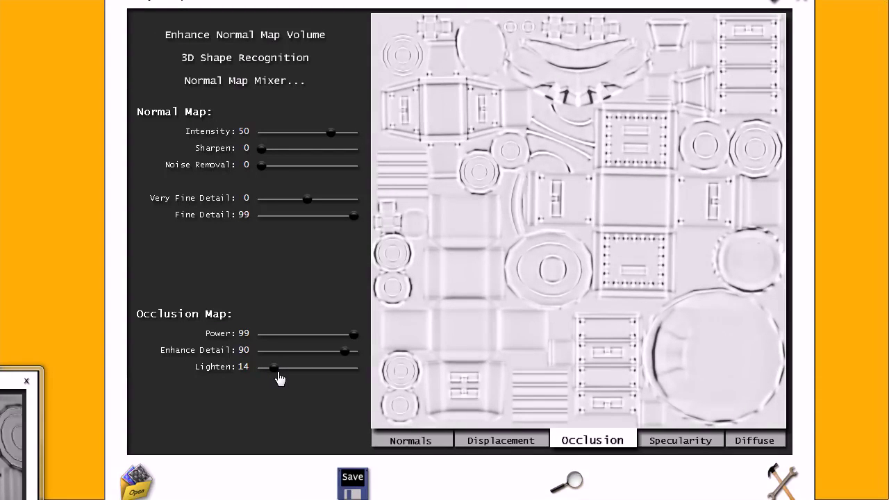
Copy the occlusion map from CrazyBump and paste it into Photoshop as a new layer.
right_click(521, 250)
right_click(526, 188)
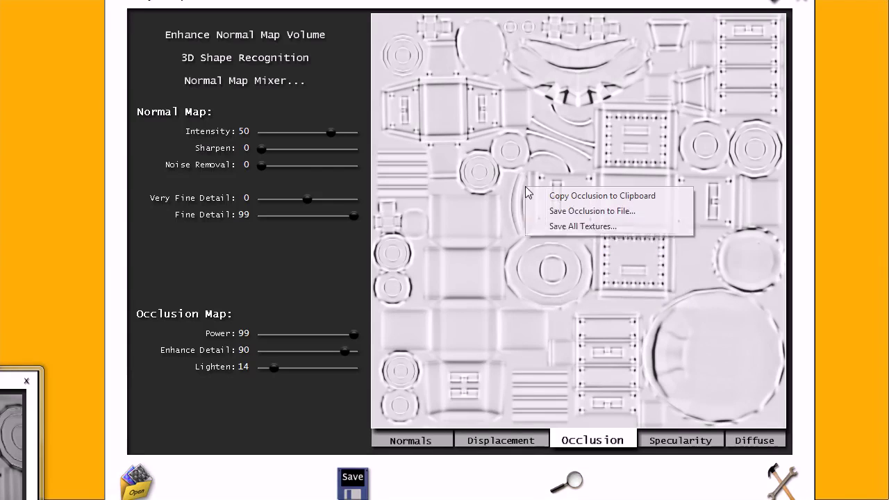
click(584, 198)
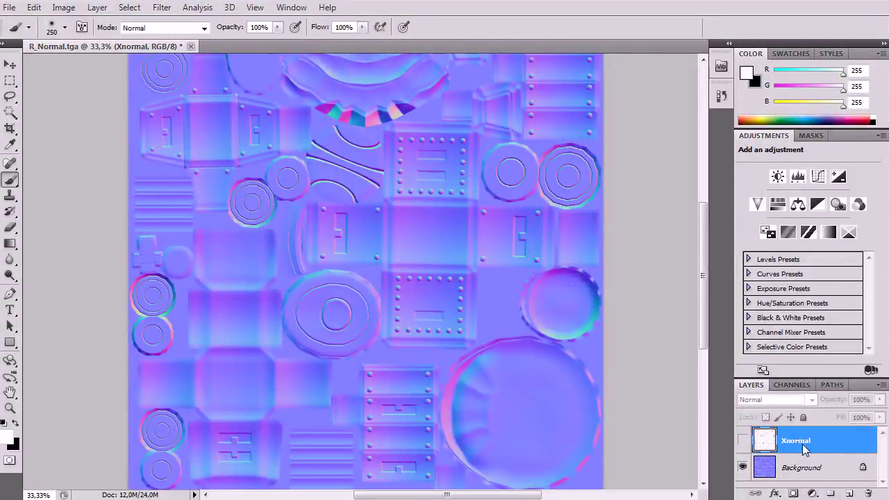
key(ctrl+v)
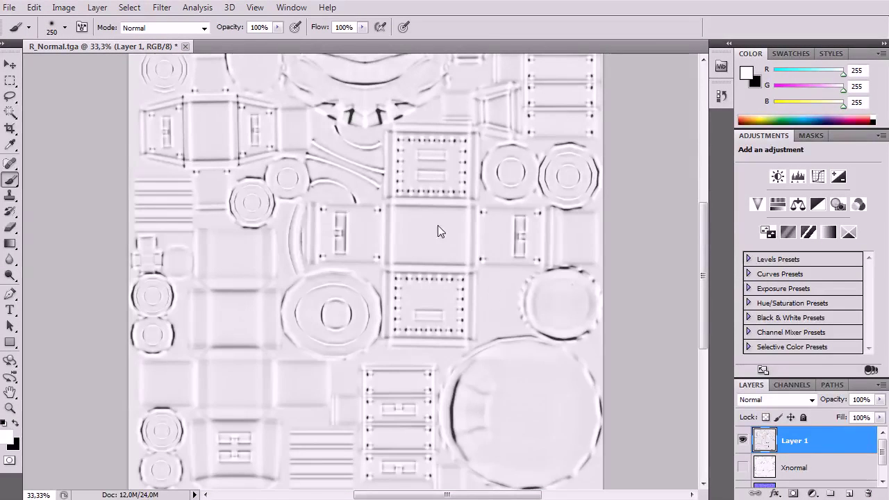
Rename the pasted occlusion layer to OC_01.
double_click(799, 444)
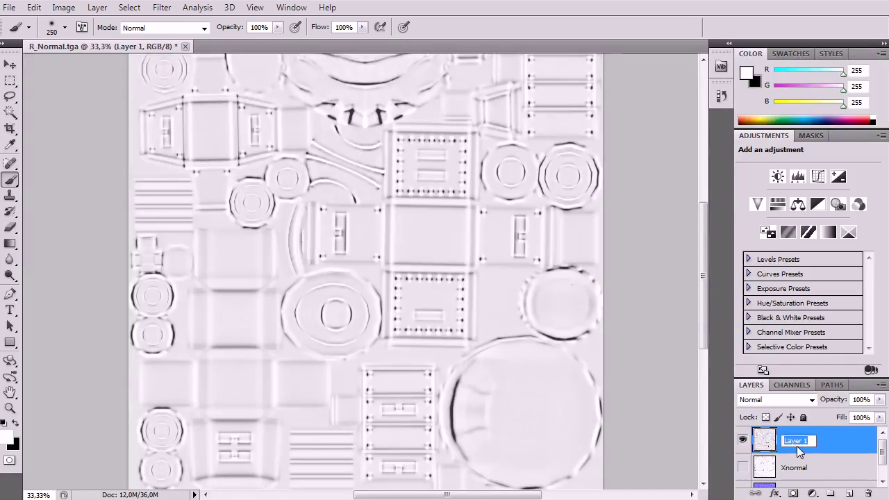
text(OC01)
key(Return)
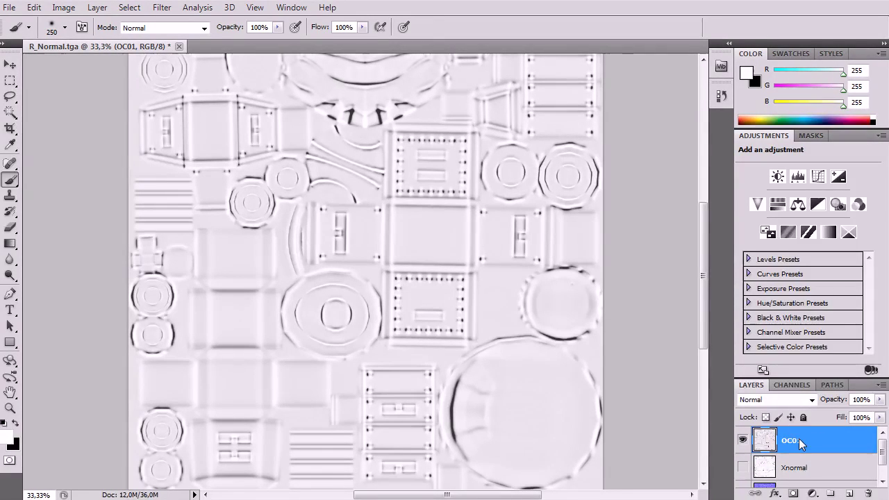
double_click(794, 443)
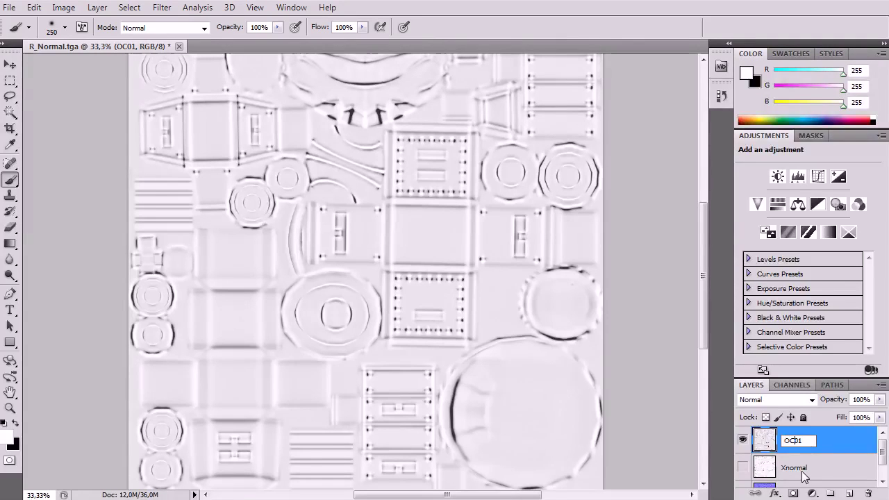
text(_)
key(Return)
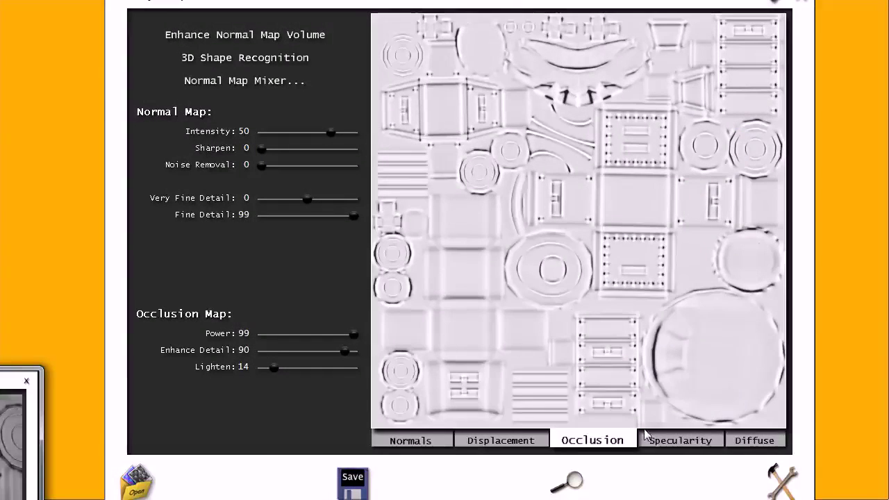
Switch to the Diffuse map and inspect it in the 3D preview with ambient occlusion toggled.
click(735, 440)
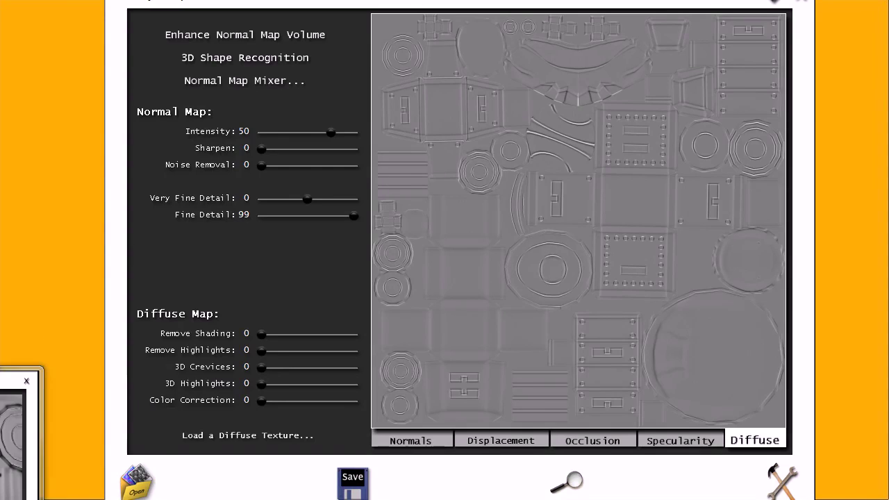
click(31, 379)
click(321, 405)
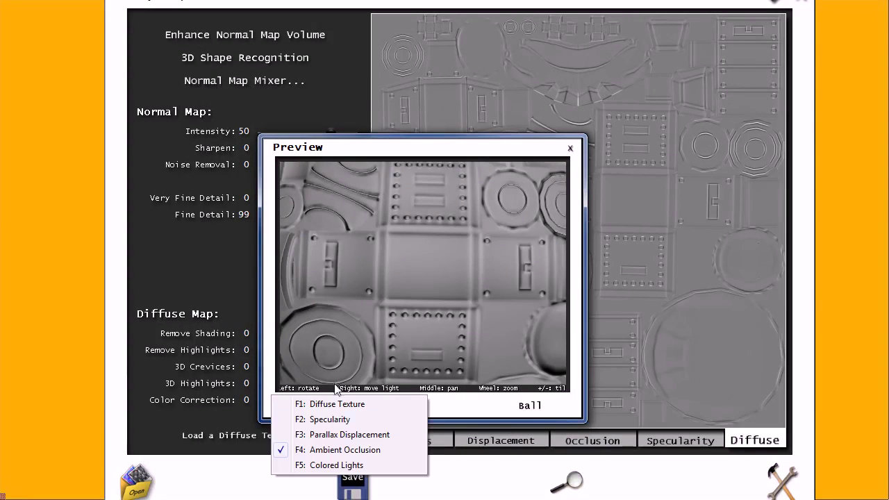
click(323, 403)
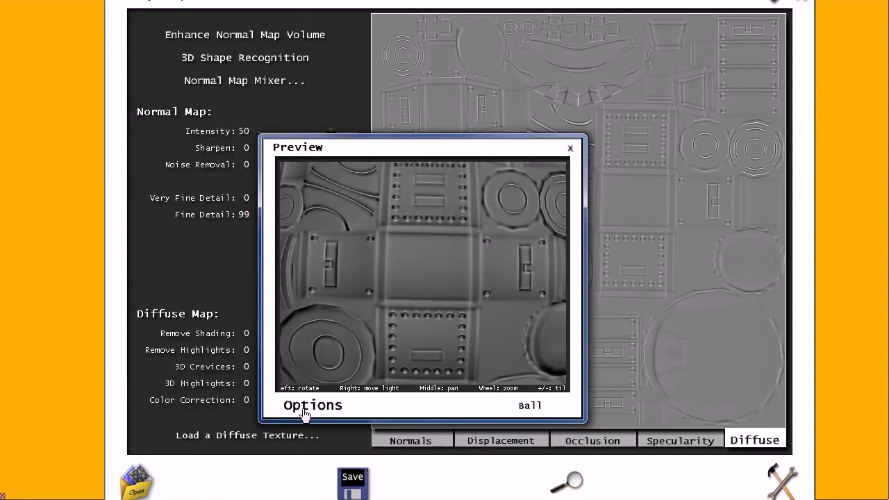
click(303, 410)
click(294, 449)
drag(393, 376, 412, 246)
drag(413, 156, 585, 132)
click(743, 123)
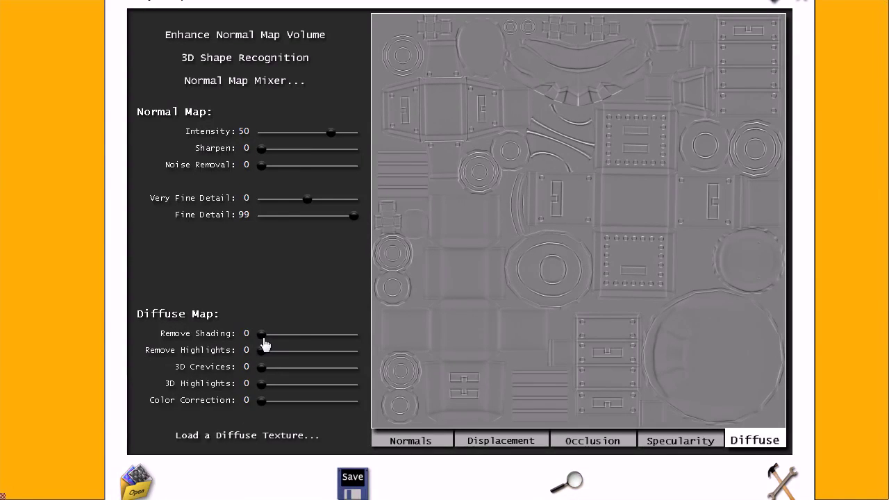
Set Remove Shading 99, Remove Highlights 23, 3D Crevices 66 and Color Correction 99.
drag(263, 334, 286, 335)
drag(261, 366, 304, 373)
click(314, 368)
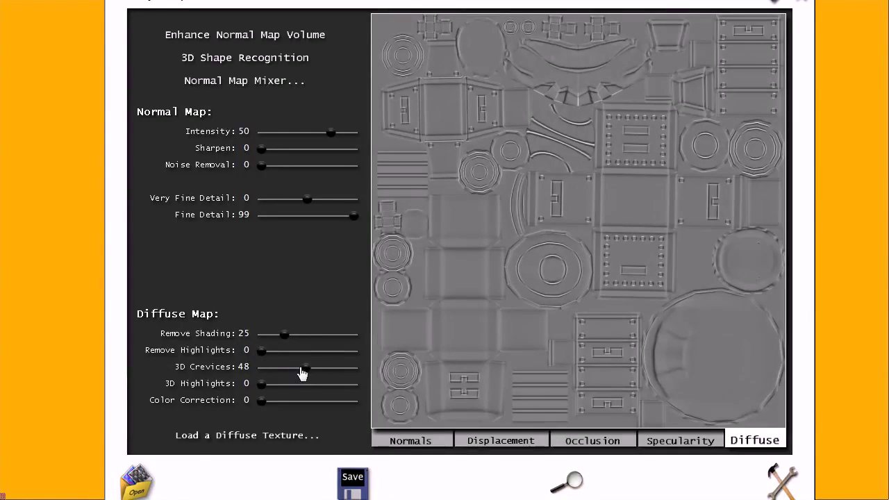
drag(313, 375, 320, 377)
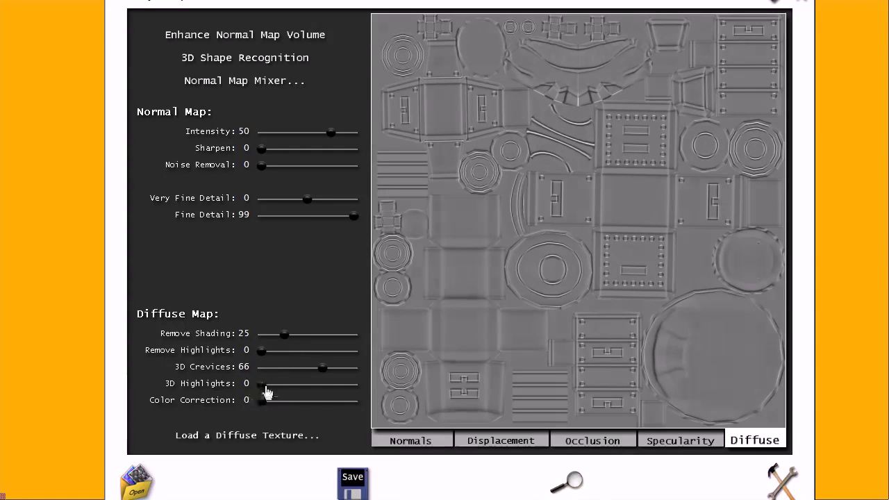
drag(259, 402, 302, 409)
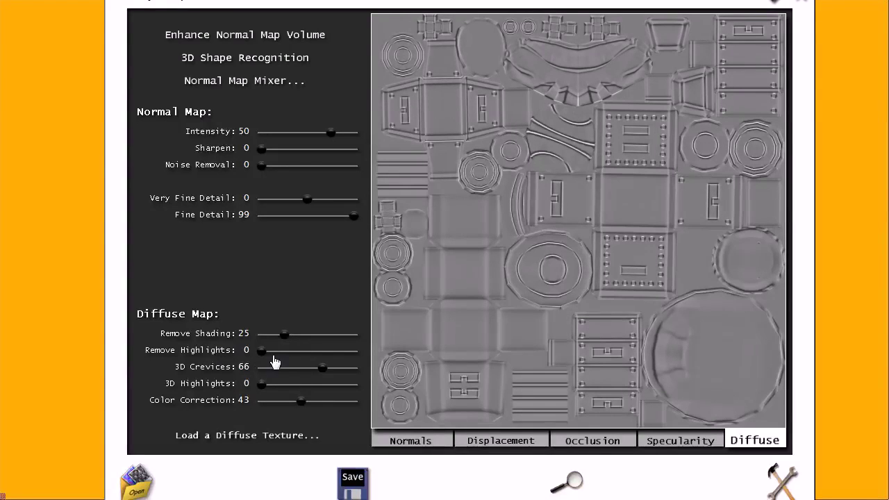
drag(261, 355, 285, 358)
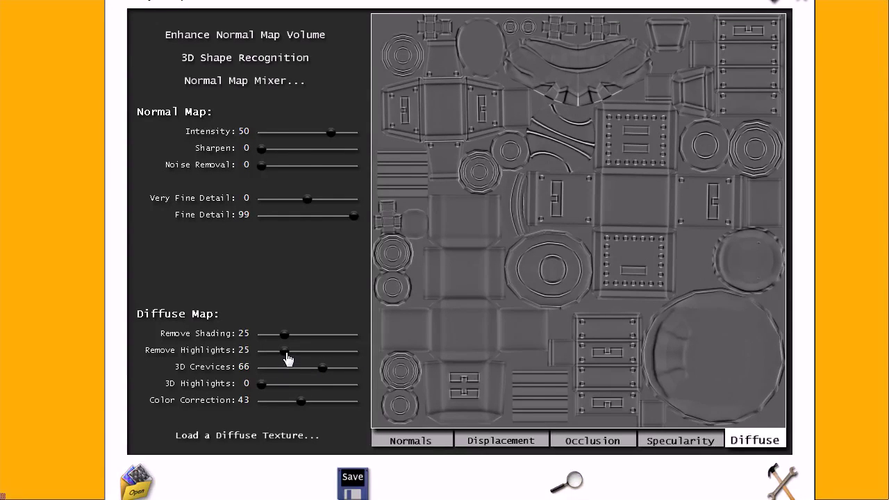
drag(285, 352, 279, 353)
drag(273, 366, 257, 366)
drag(285, 339, 364, 345)
drag(278, 355, 314, 357)
drag(313, 360, 282, 362)
drag(302, 406, 265, 405)
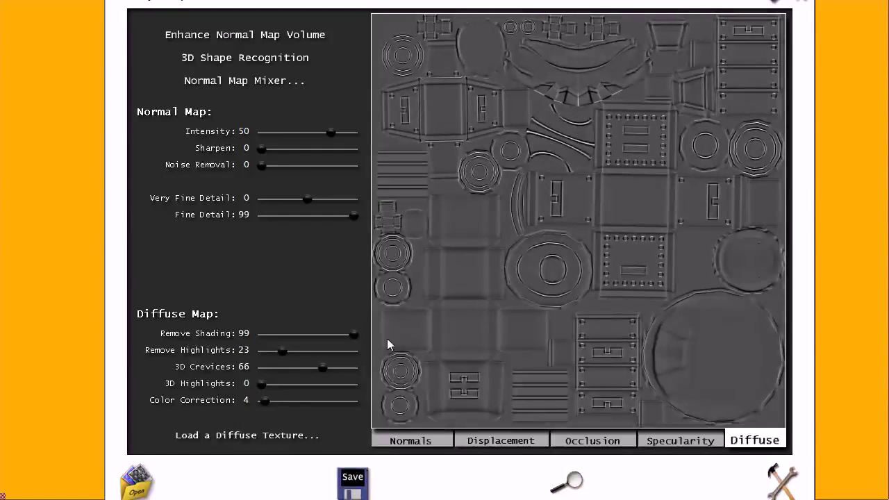
drag(267, 401, 374, 410)
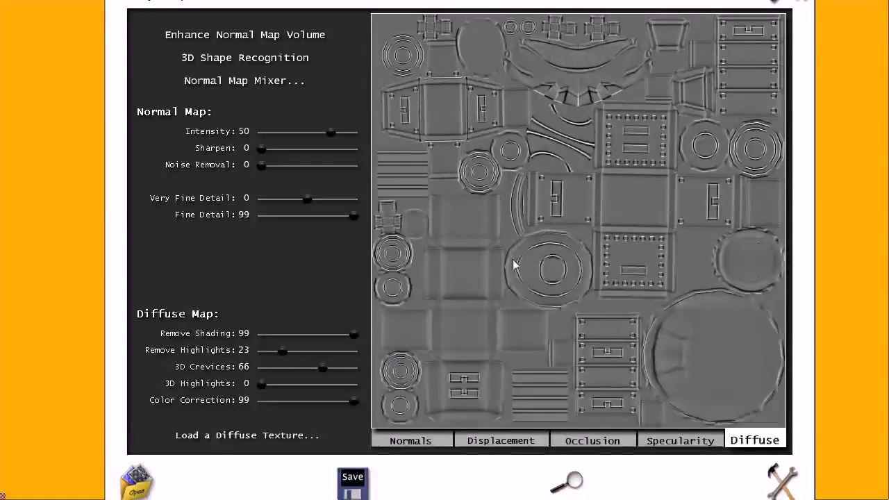
Copy the diffuse map and paste it into R_Normal.tga as a new layer above OC_01.
right_click(514, 243)
right_click(508, 202)
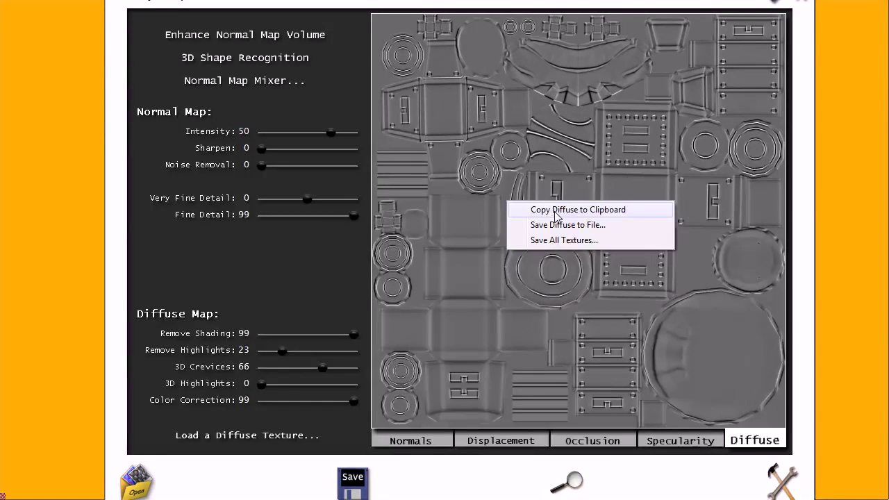
click(556, 211)
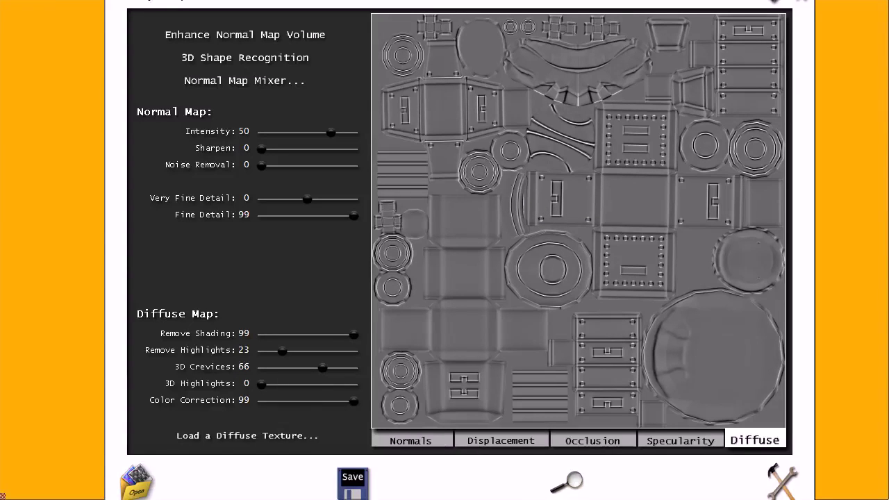
key(alt+Tab)
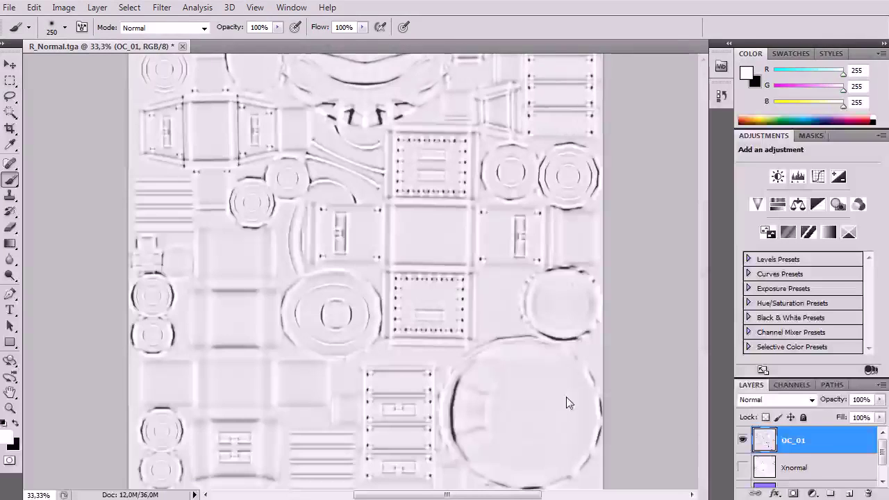
key(ctrl+v)
key(ctrl+minus)
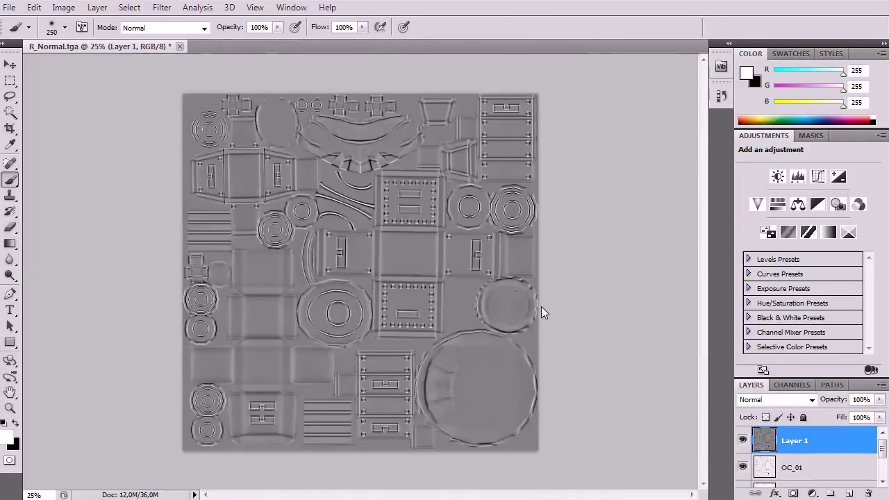
key(ctrl+plus)
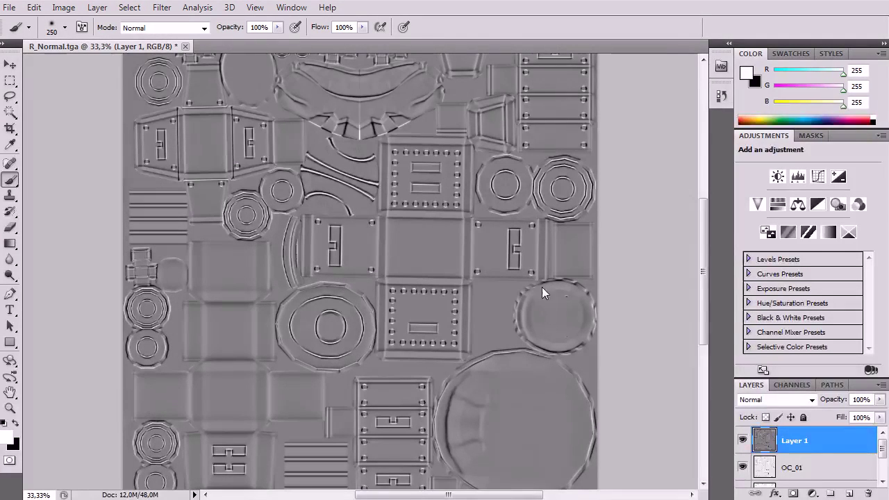
scroll(526, 280, up, 1)
scroll(534, 273, down, 1)
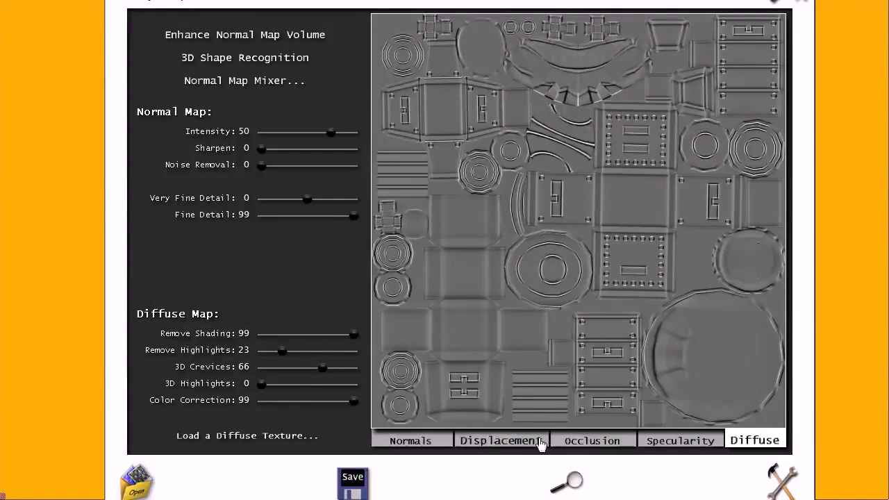
Show the Specularity map in the 3D preview, toggling diffuse off and ambient occlusion on.
click(681, 440)
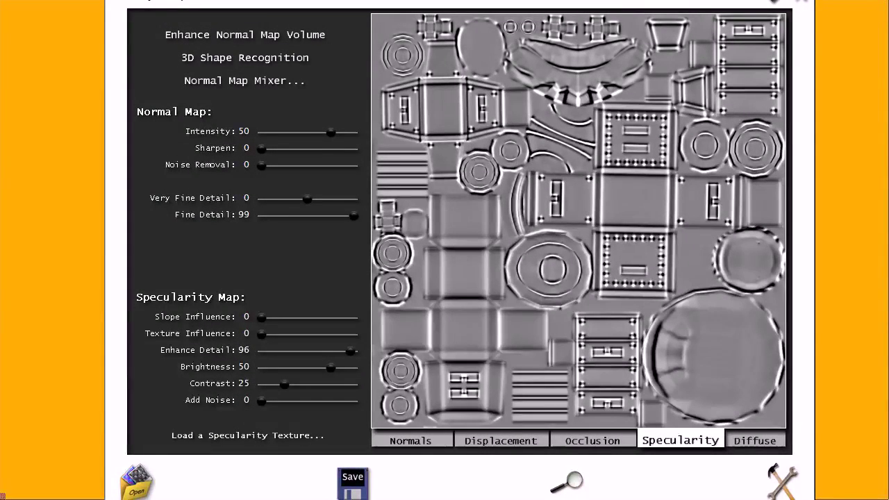
click(566, 481)
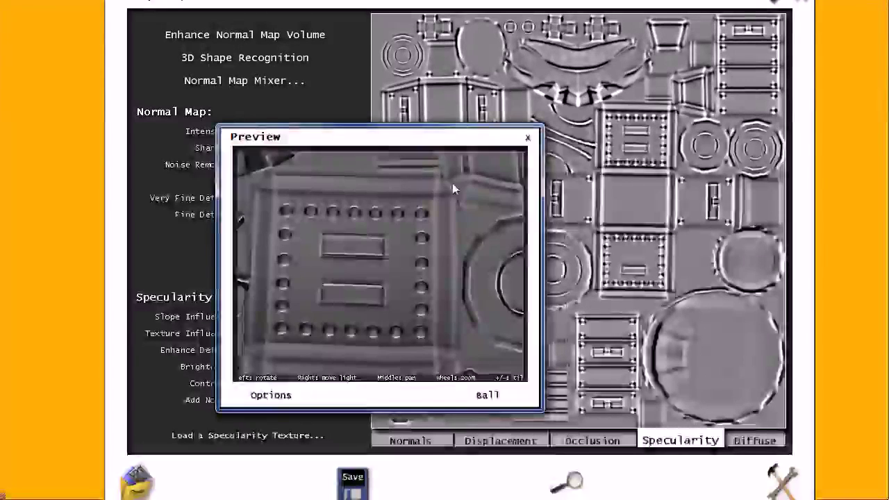
click(281, 394)
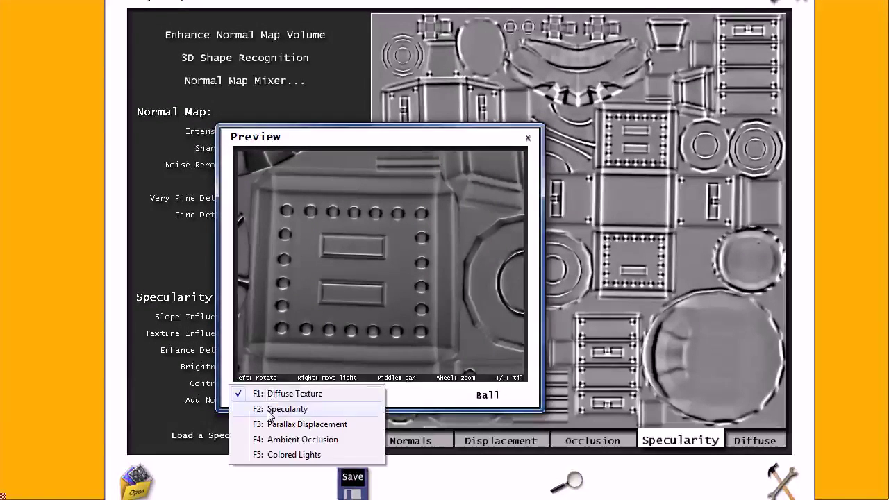
click(289, 399)
click(278, 397)
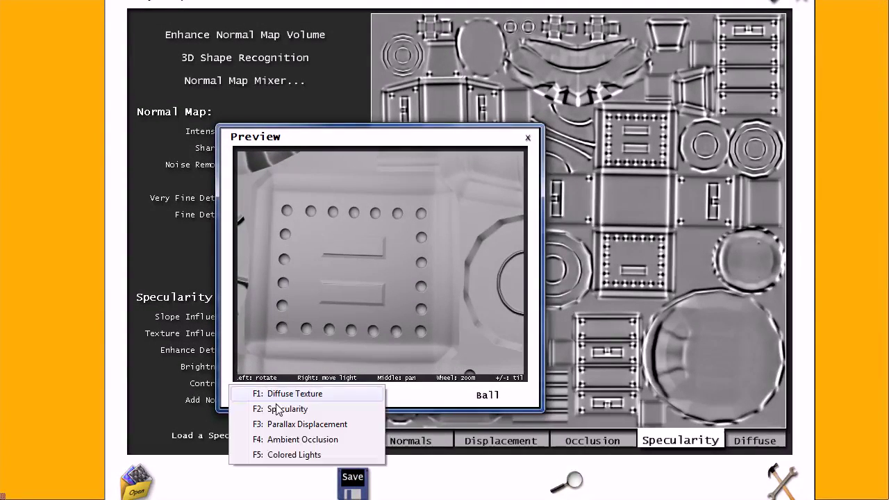
click(287, 439)
click(279, 399)
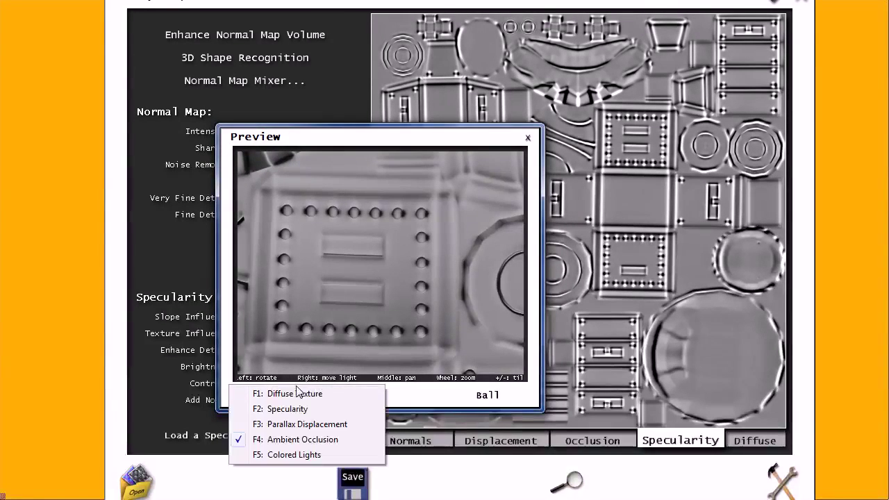
click(283, 393)
Add specular highlights to the preview, turn diffuse off, and inspect the ring-shaped parts.
scroll(378, 271, down, 5)
click(281, 399)
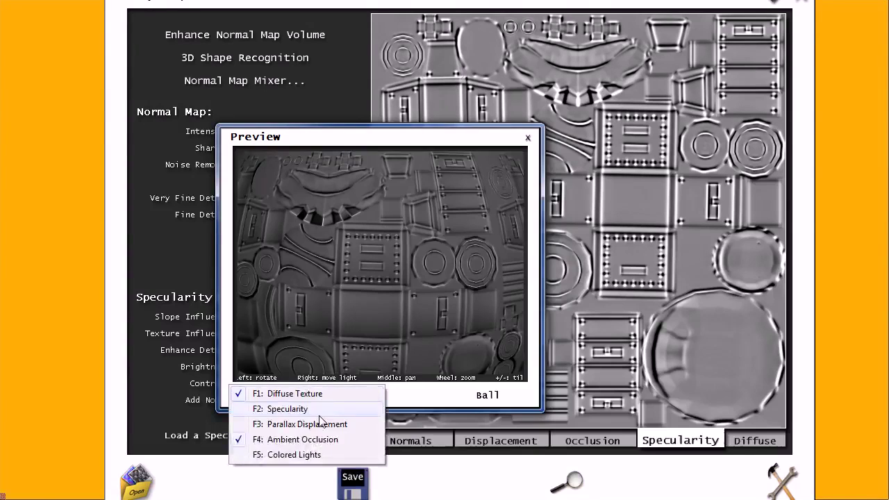
click(319, 411)
scroll(404, 313, up, 6)
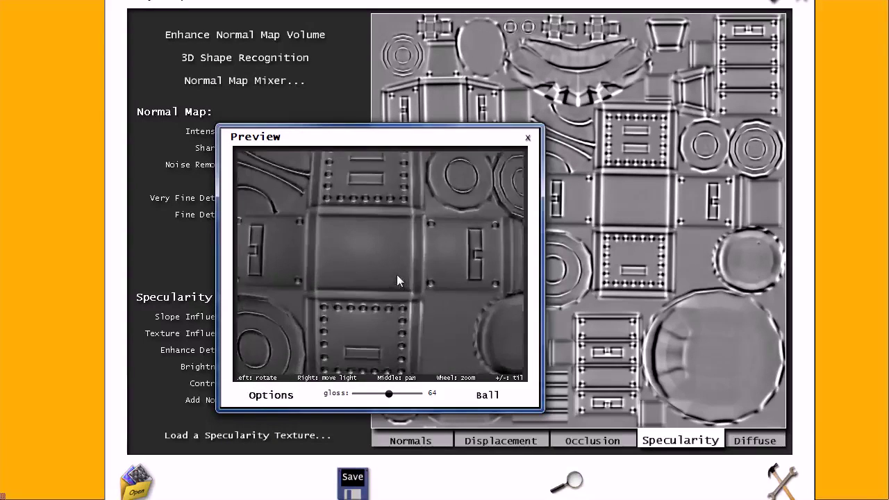
drag(407, 248, 289, 355)
click(263, 399)
click(261, 396)
drag(452, 301, 334, 291)
Close the preview and set Texture Influence to 99 and Slope Influence to 54.
key(Escape)
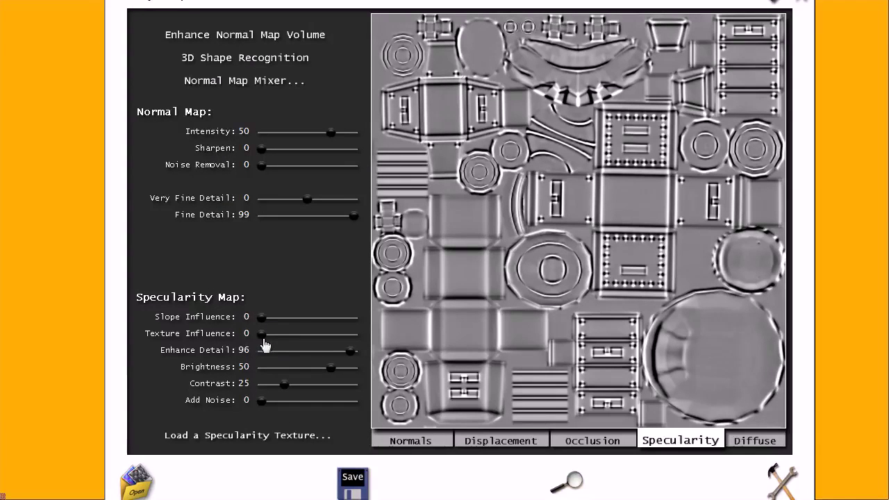
drag(260, 336, 326, 340)
drag(267, 323, 358, 347)
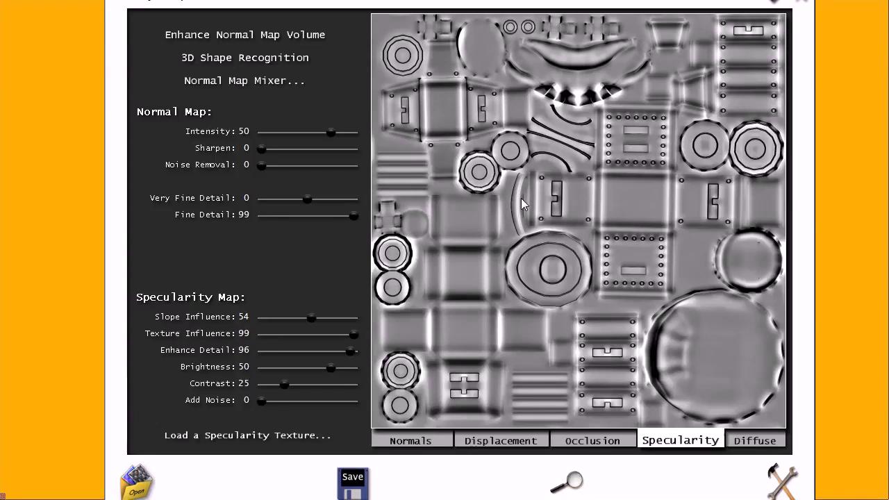
Copy the specularity map into Photoshop as a new layer and hide it.
right_click(501, 238)
click(580, 249)
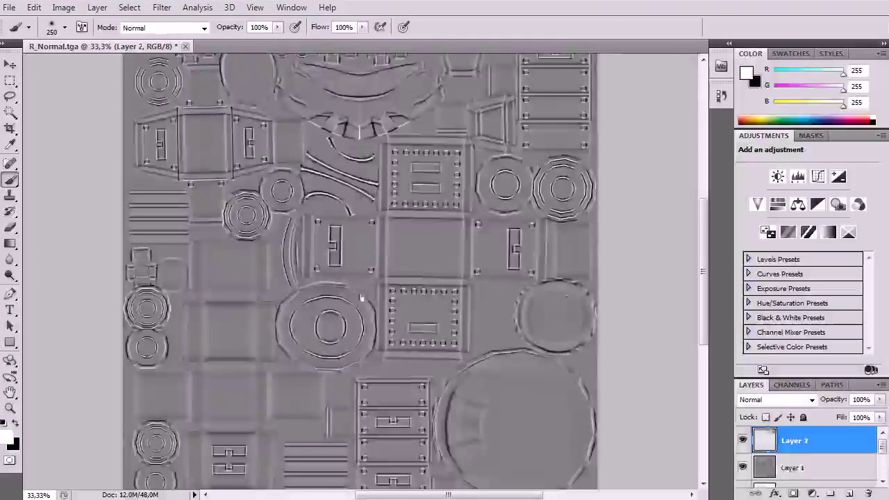
key(ctrl+v)
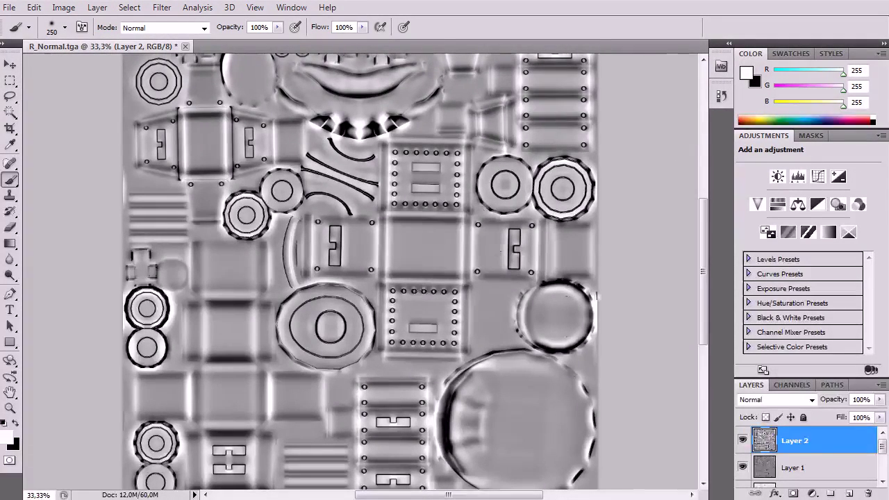
scroll(792, 424, down, 1)
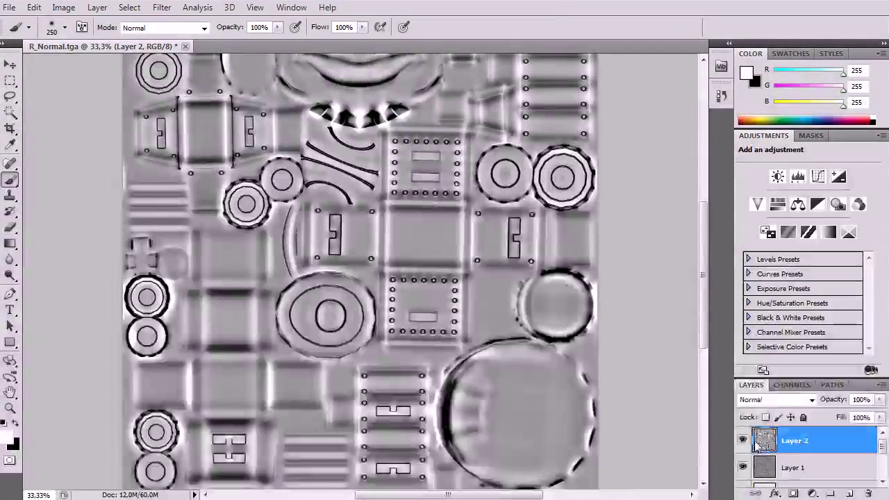
click(743, 440)
Rename the layers Diff_01 and Spec_01, then hide the occlusion layer to reveal the normal map.
double_click(792, 468)
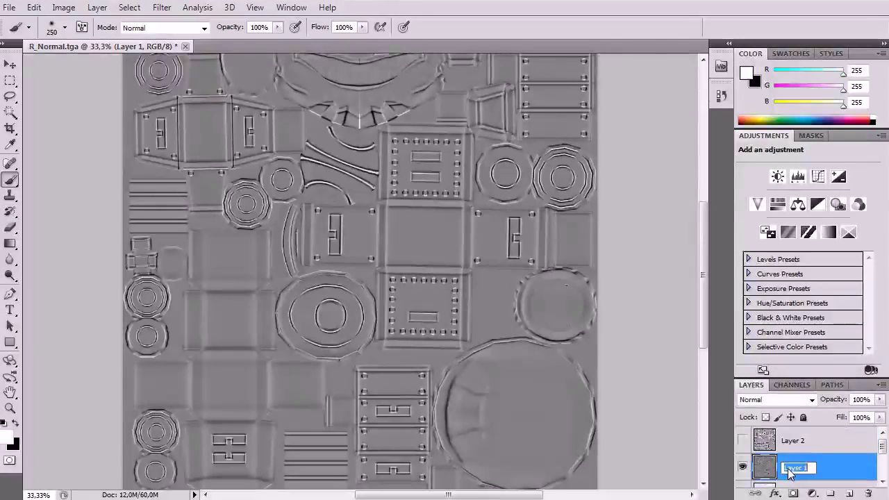
text(Dif_01)
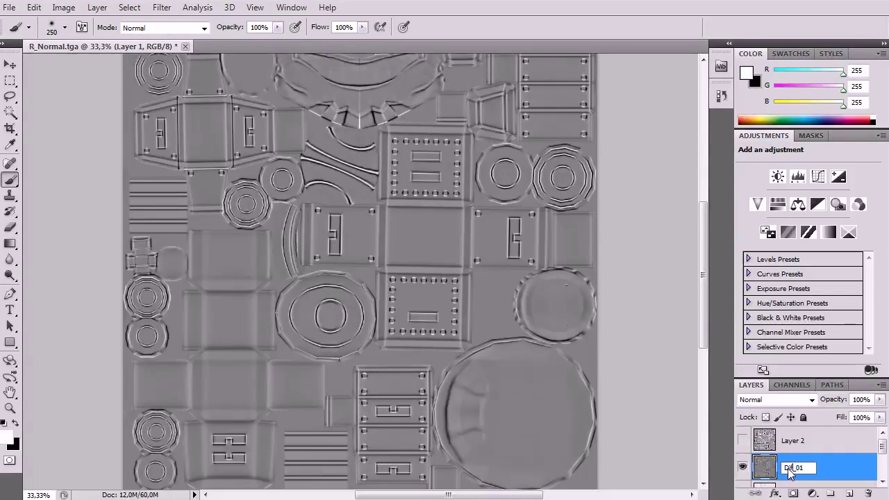
key(Return)
double_click(793, 442)
text(Spec_01)
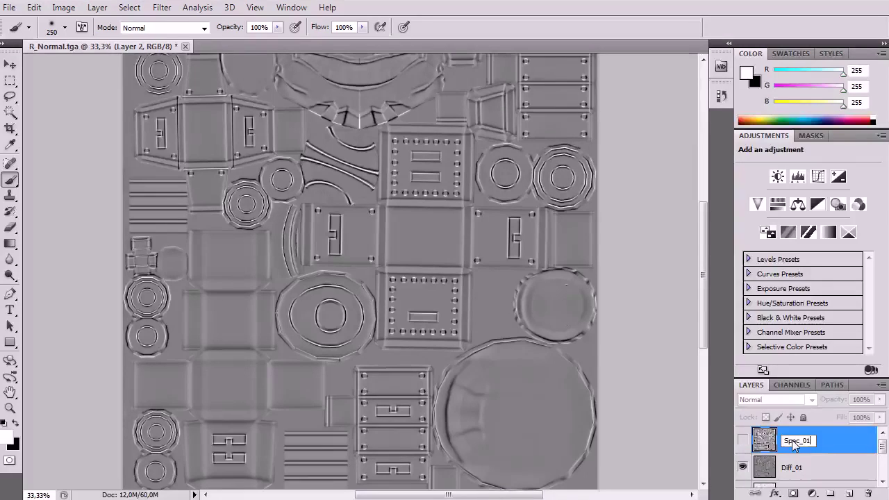
key(Return)
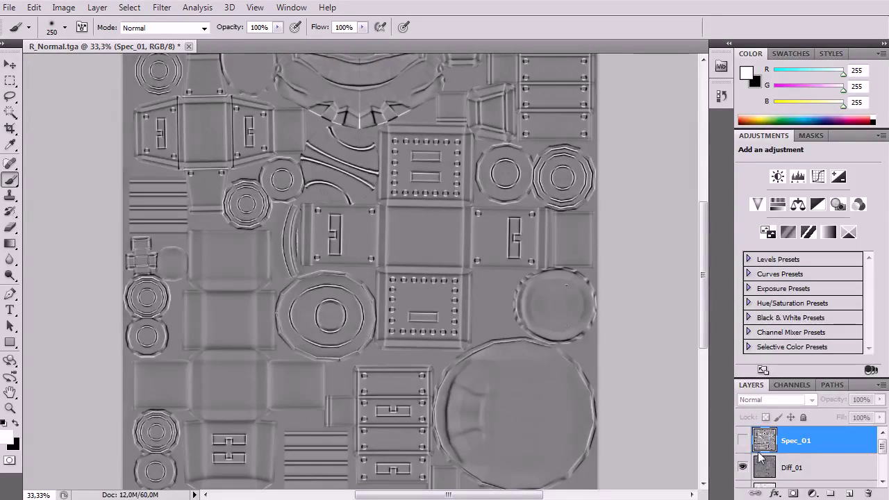
key(ctrl+f)
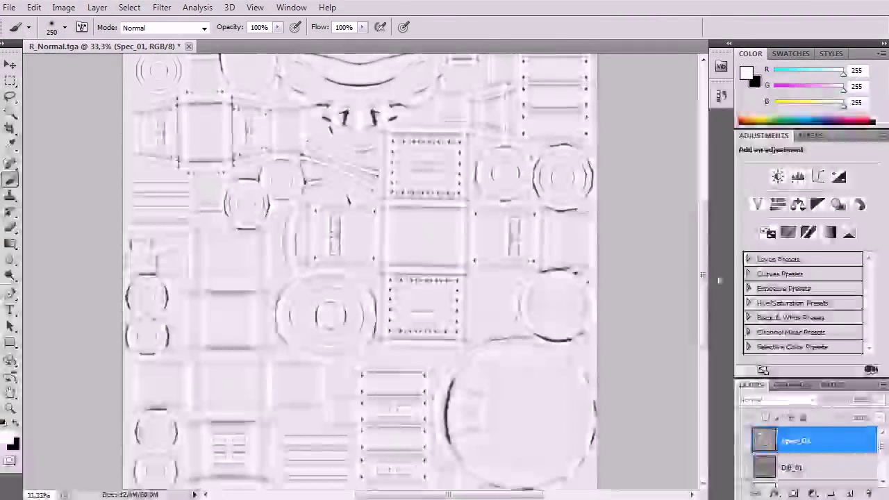
scroll(794, 469, down, 1)
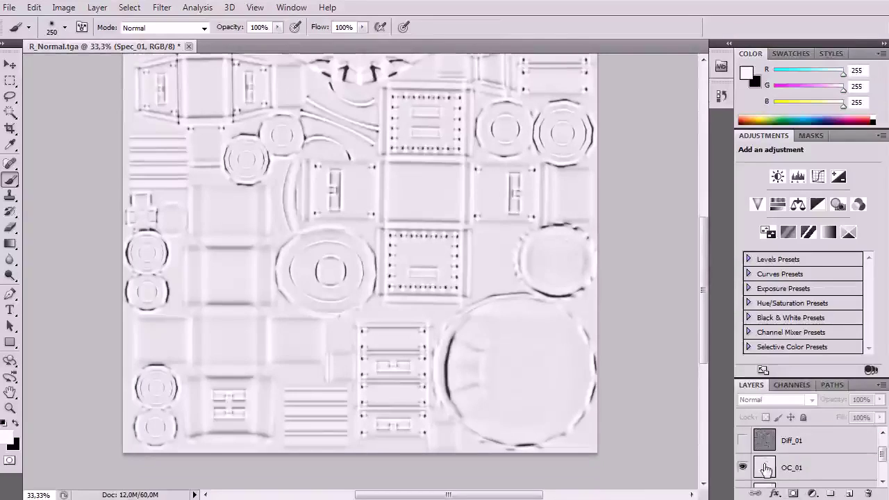
click(743, 467)
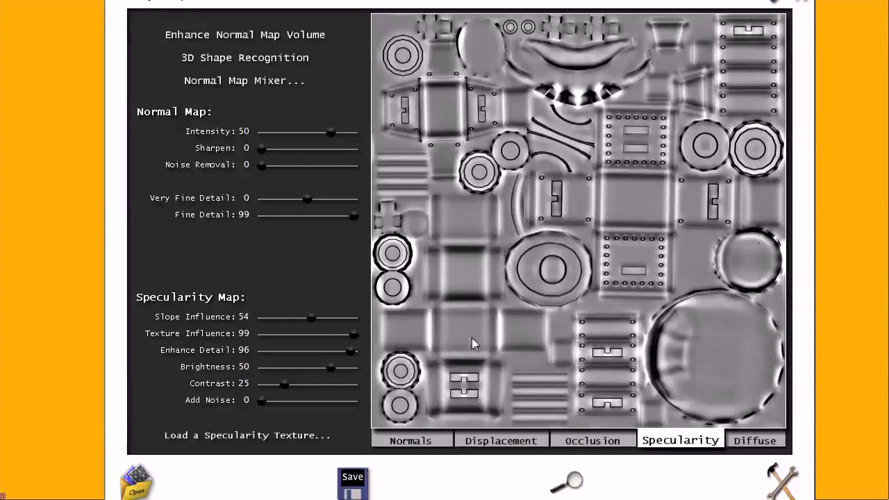
Switch to the Normals map and set its Intensity to 84.
click(425, 440)
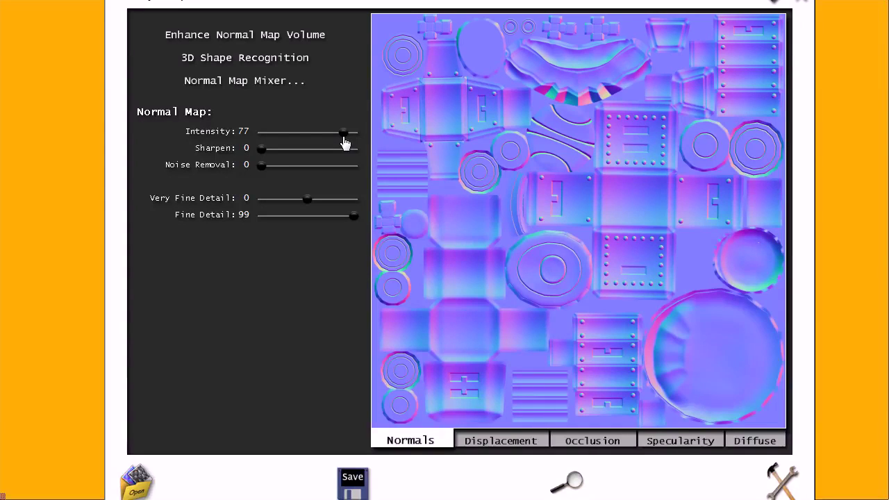
mouse_move(346, 142)
mouse_down()
mouse_move(332, 143)
mouse_move(346, 140)
mouse_up()
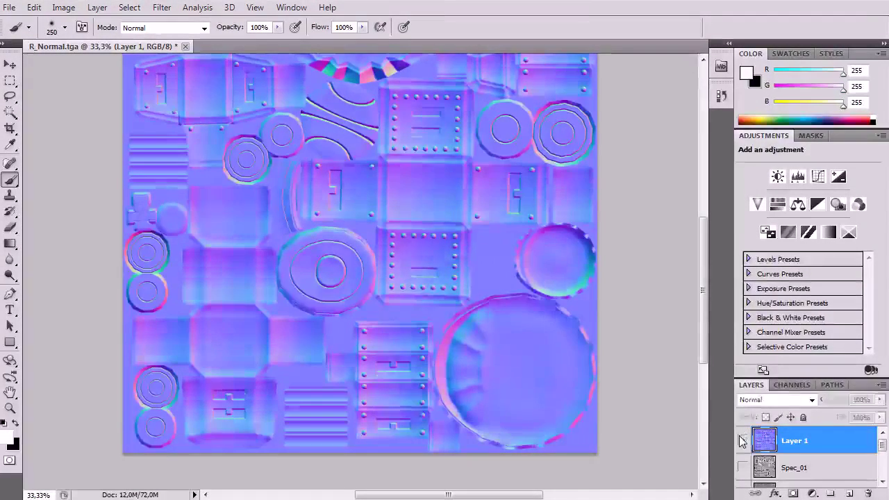
Zoom out to fit the pasted normal map, then hide its new top layer.
scroll(312, 191, up, 2)
scroll(312, 191, up, 1)
key(ctrl+minus)
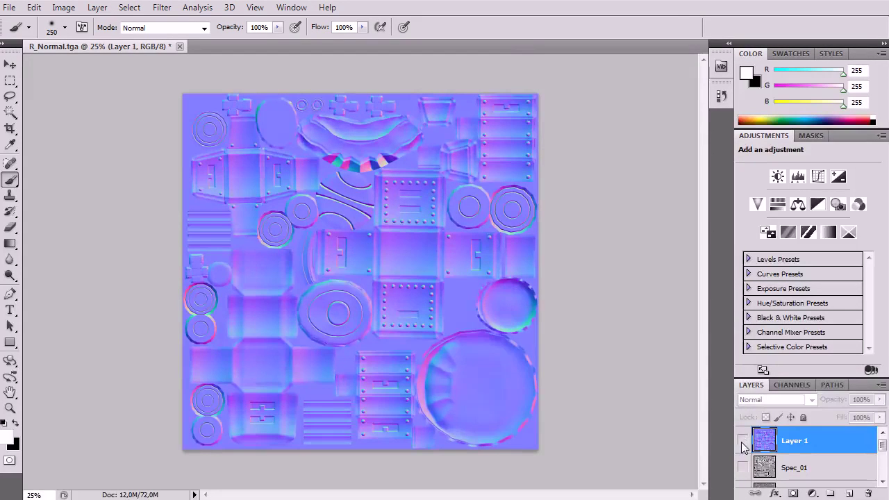
click(743, 441)
Save a copy as layered Photoshop file Robot_Textures.psd, confirming Maximize Compatibility.
key(ctrl+shift+s)
double_click(481, 266)
text(Tobot_Textures)
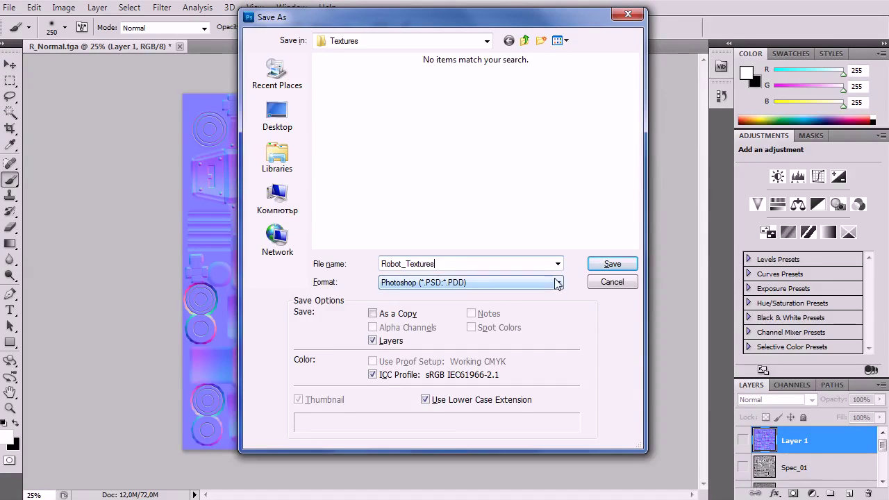
click(612, 263)
click(363, 171)
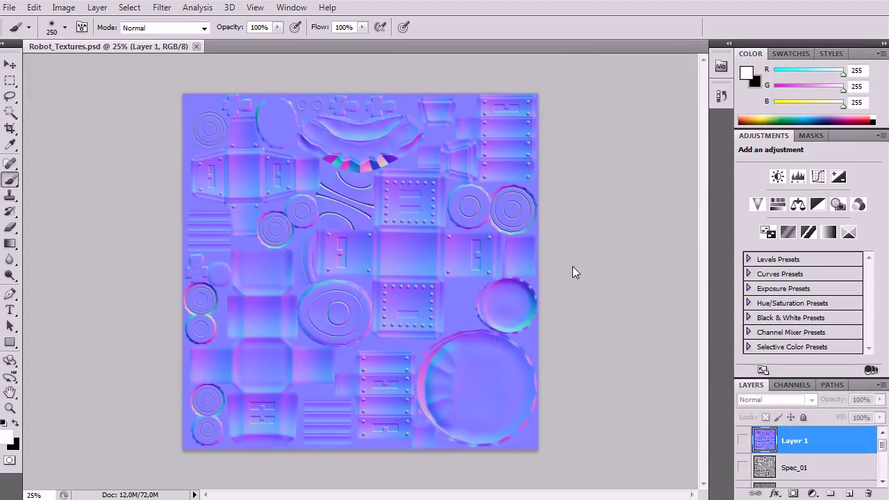